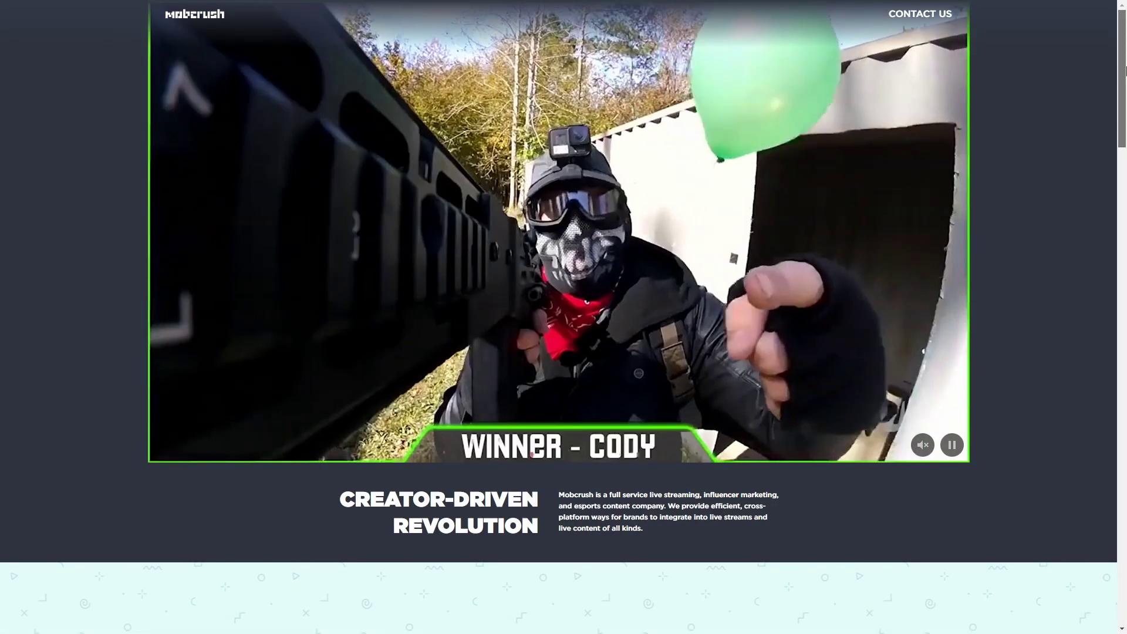
scroll(564, 317, "down", 2)
scroll(564, 318, "down", 3)
scroll(564, 317, "down", 3)
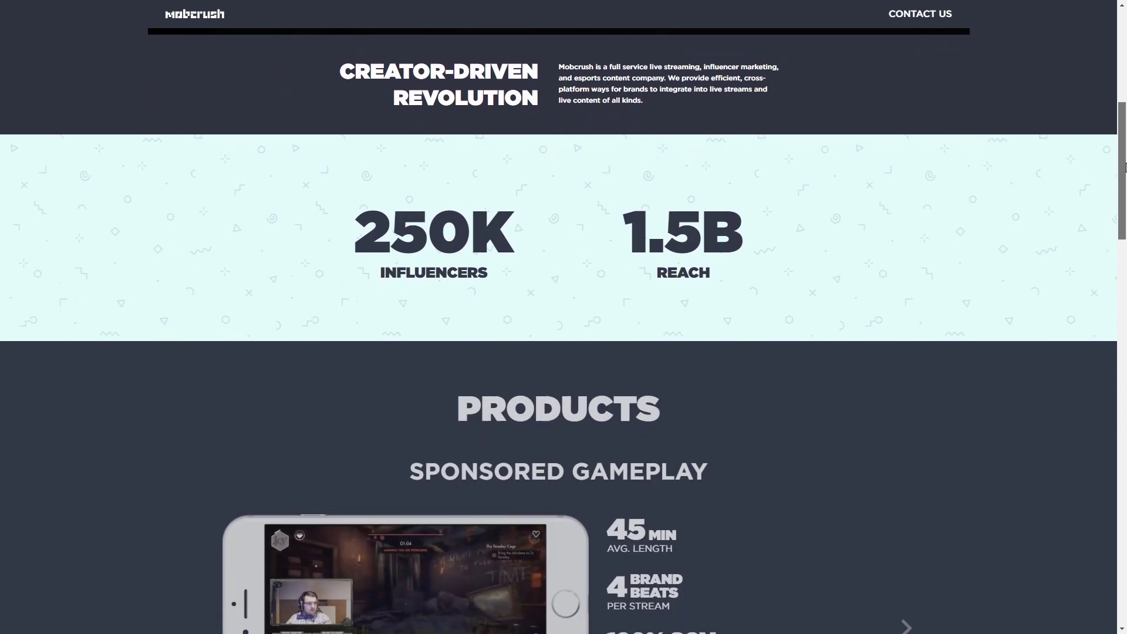
scroll(563, 317, "down", 3)
scroll(563, 318, "down", 2)
scroll(563, 317, "down", 2)
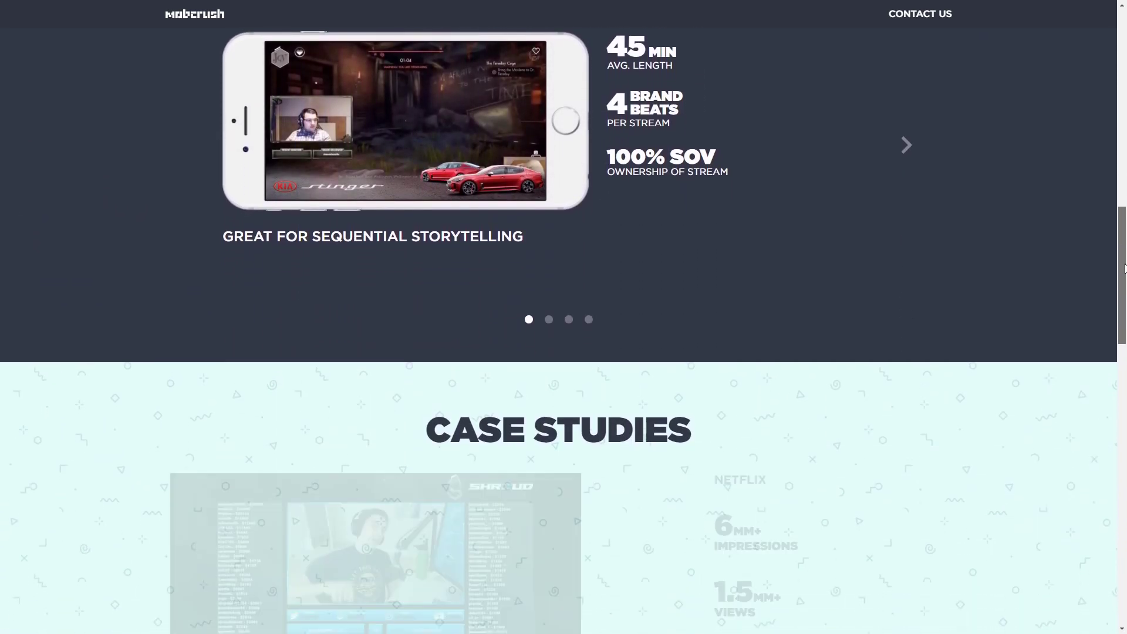
scroll(564, 317, "down", 3)
scroll(563, 317, "down", 3)
scroll(563, 317, "down", 2)
scroll(564, 318, "down", 3)
scroll(564, 317, "down", 3)
scroll(564, 317, "down", 3)
scroll(563, 317, "down", 2)
scroll(564, 317, "down", 3)
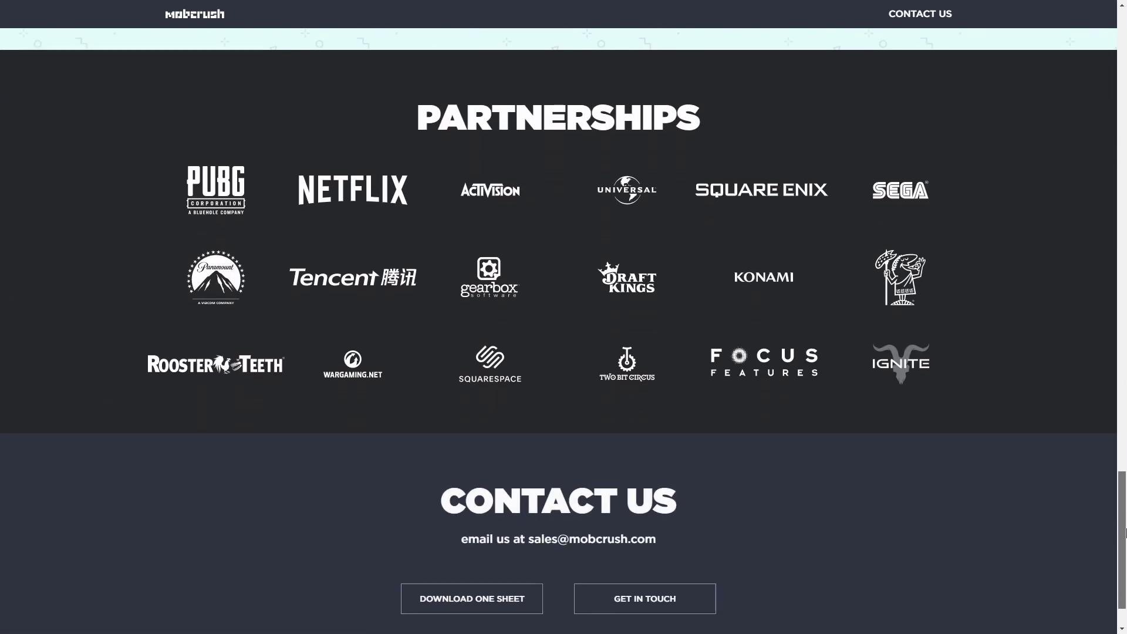
scroll(564, 318, "down", 1)
scroll(563, 317, "down", 1)
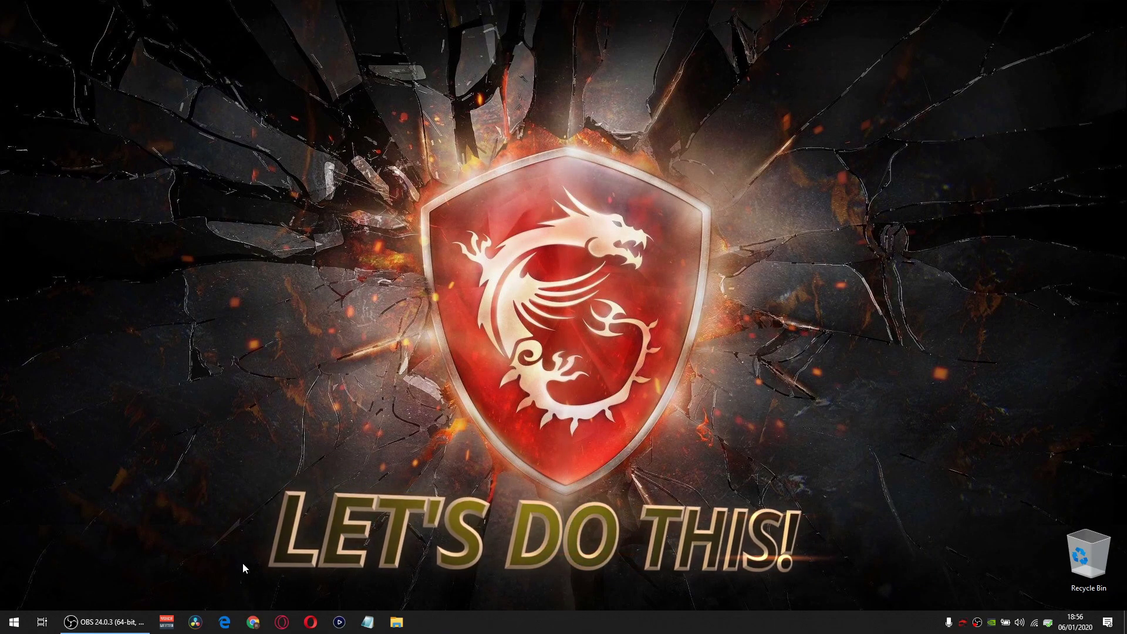
Open a new Google Chrome window from the taskbar to reach mobcrush.com
left_click(253, 622)
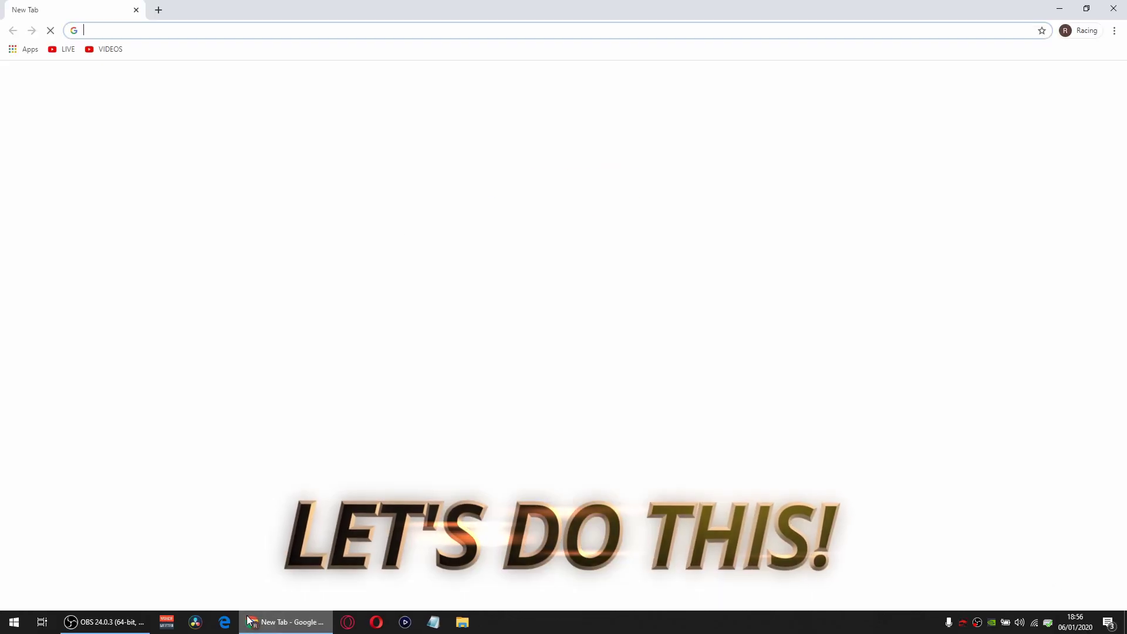
type("mob")
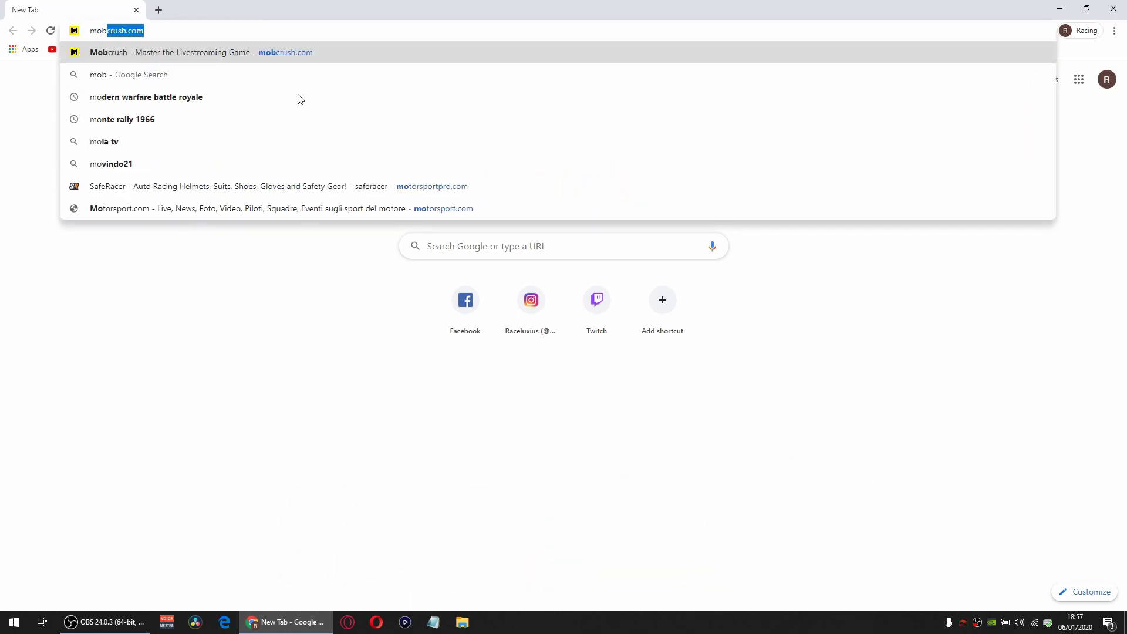
type("crush")
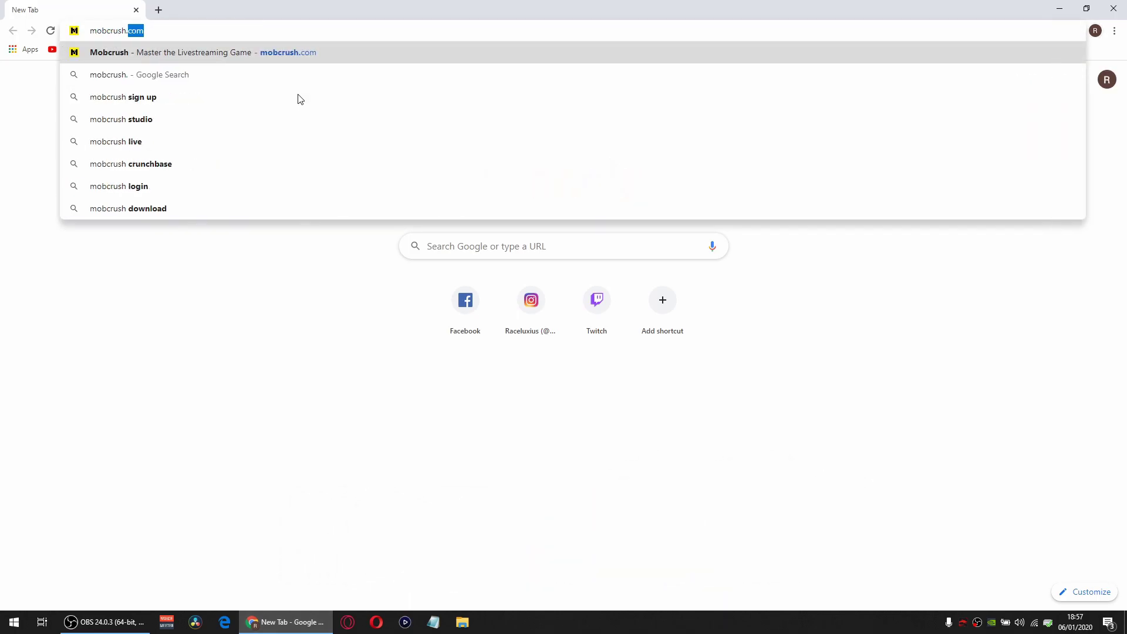
type(".com/#/auth/login")
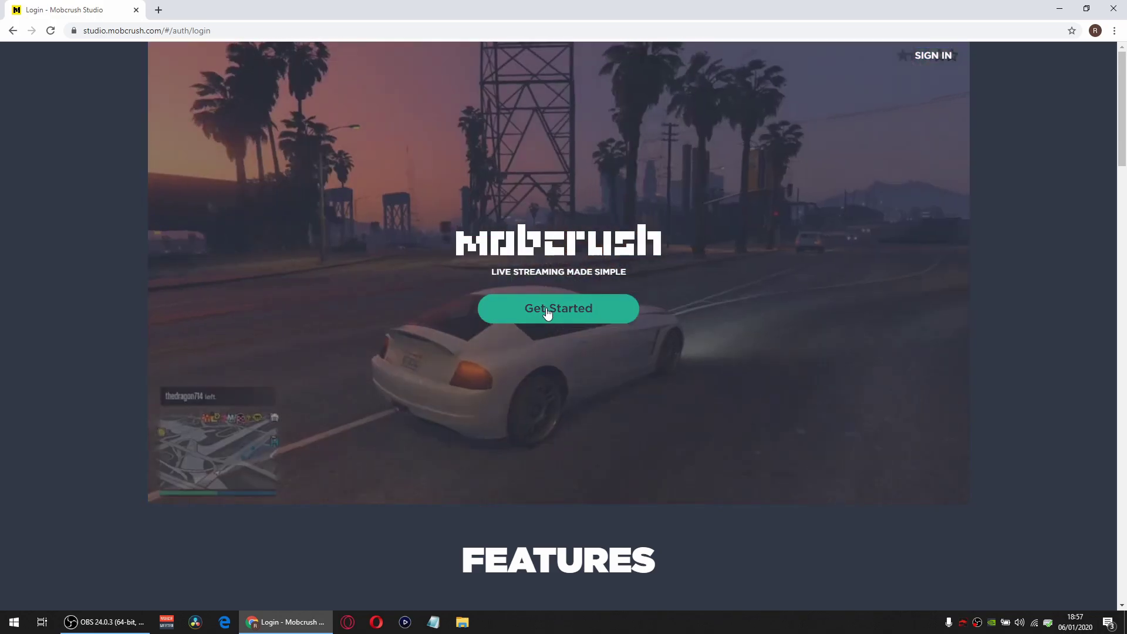
Choose Get Started and drag the Mobcrush Login popup to the screen centre
left_click(548, 312)
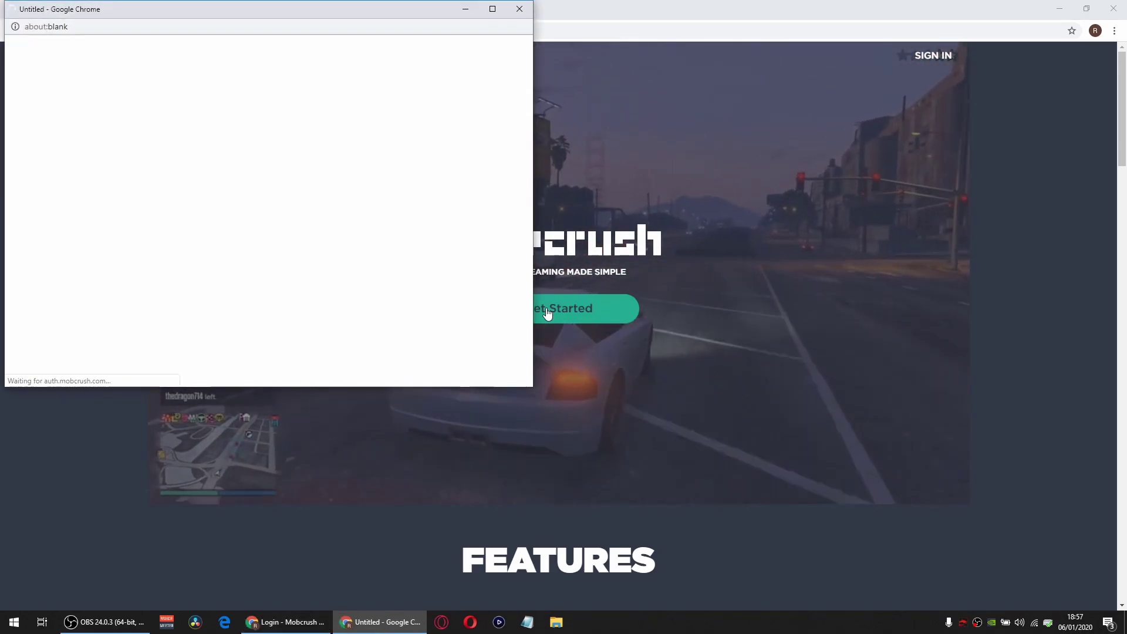
left_click_drag(338, 13, 642, 109)
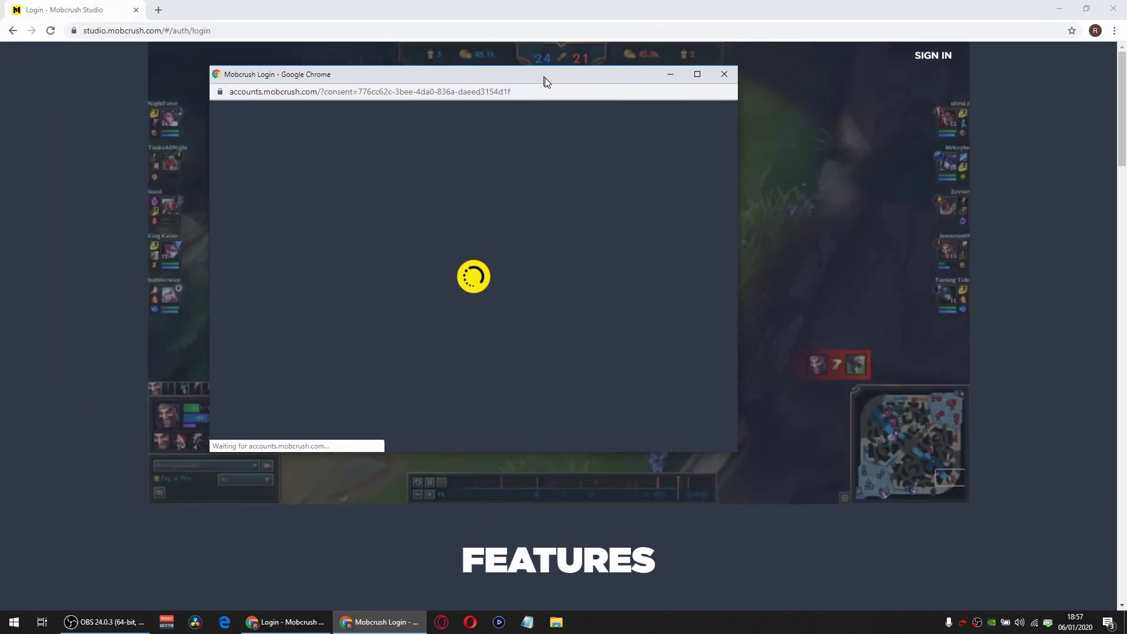
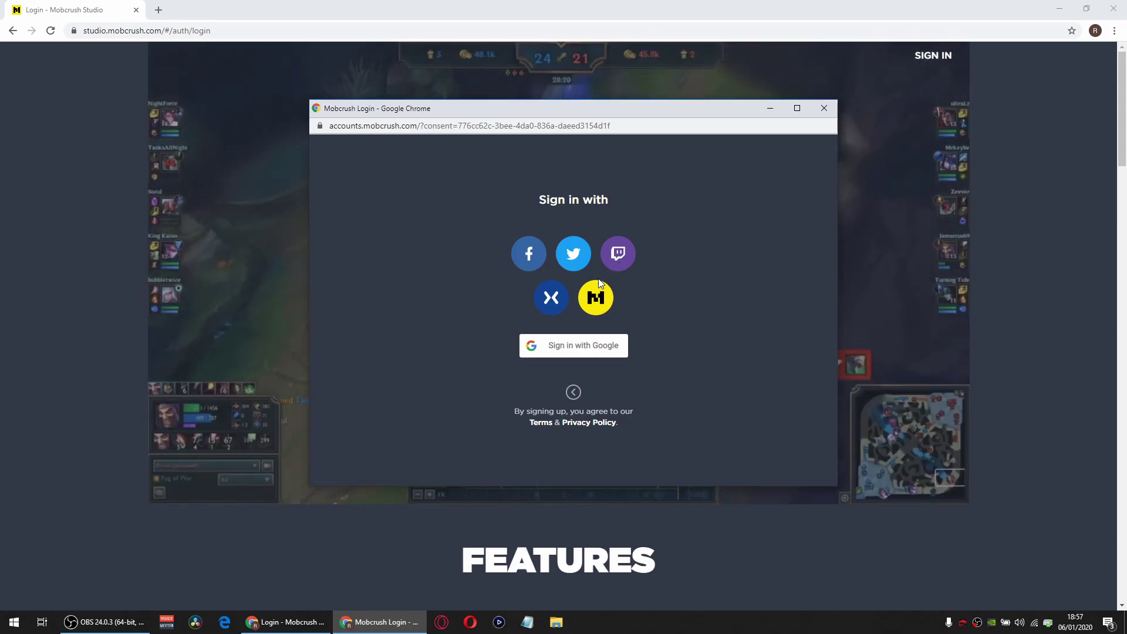
Log in with the Twitter icon and authorize the Mobcrush app on Twitter
left_click(573, 257)
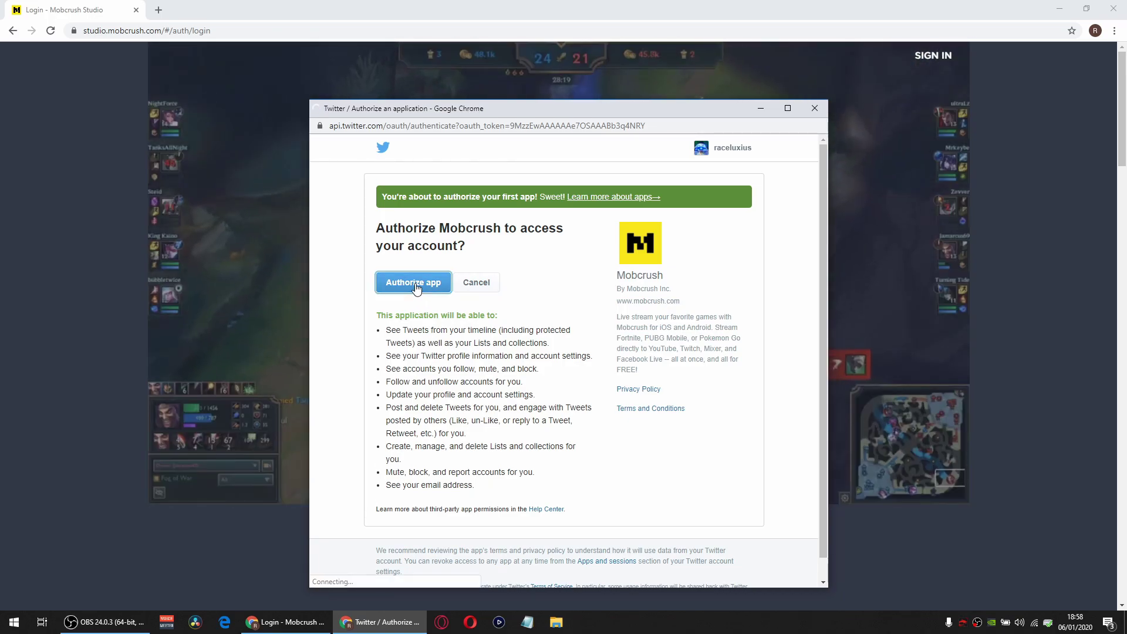
left_click(418, 289)
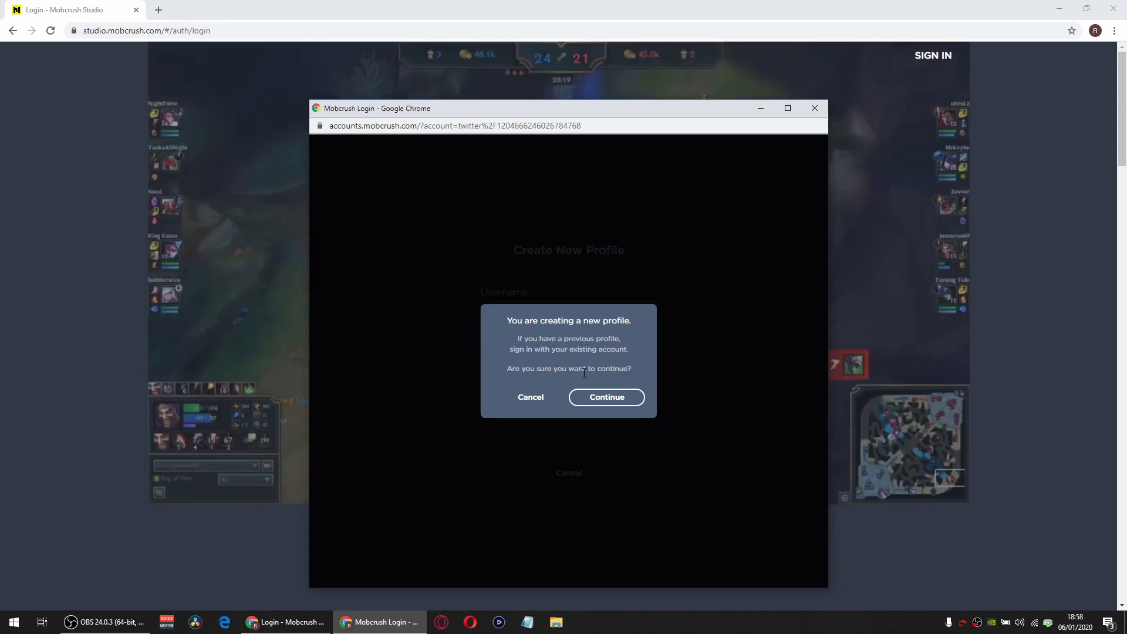
Confirm the new-profile warning and create the profile with username raceluxius
left_click(610, 401)
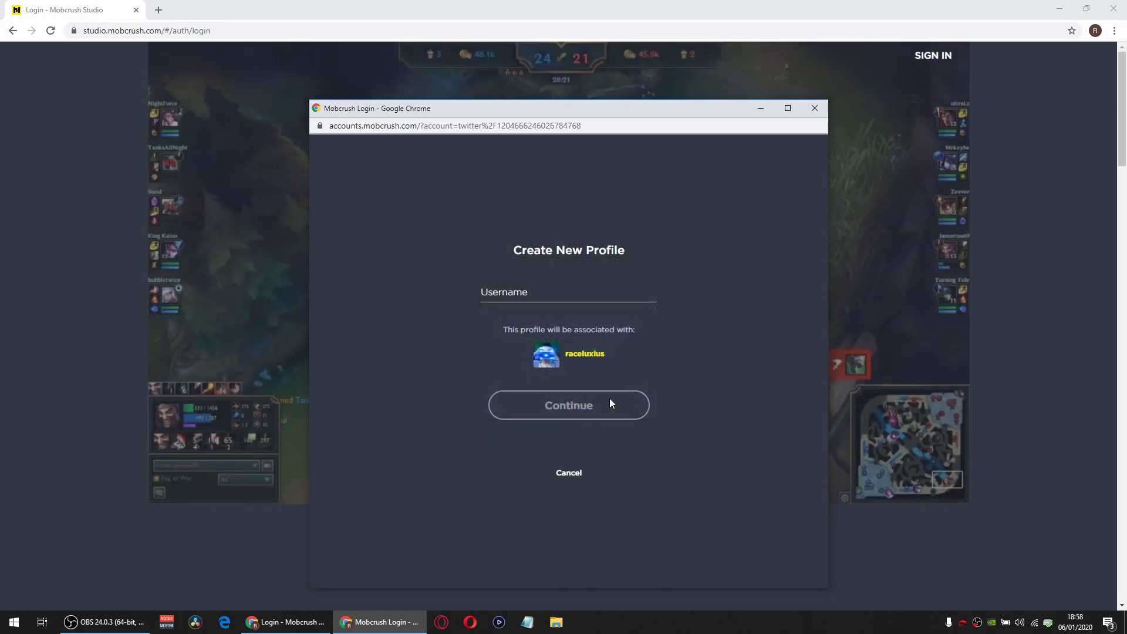
left_click(525, 294)
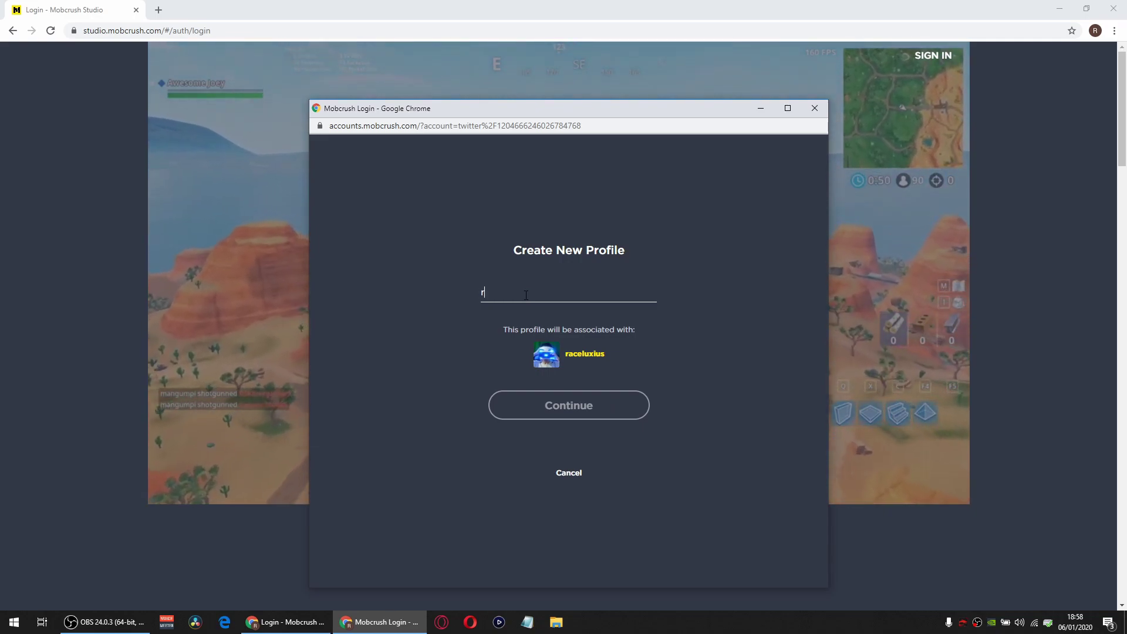
type("raceluxius")
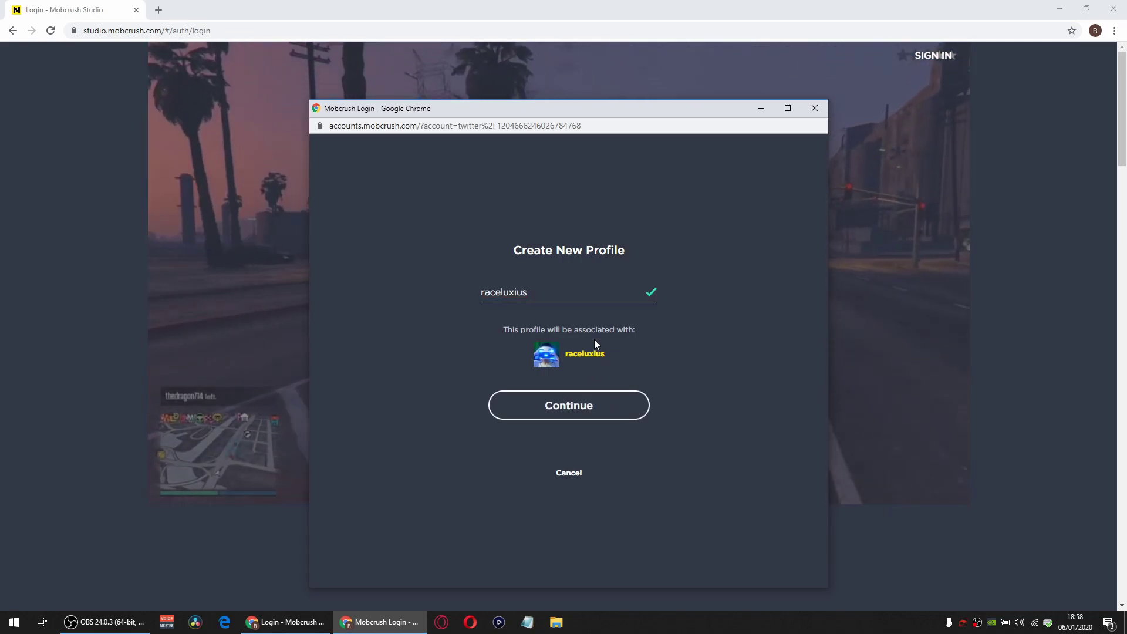
left_click(569, 407)
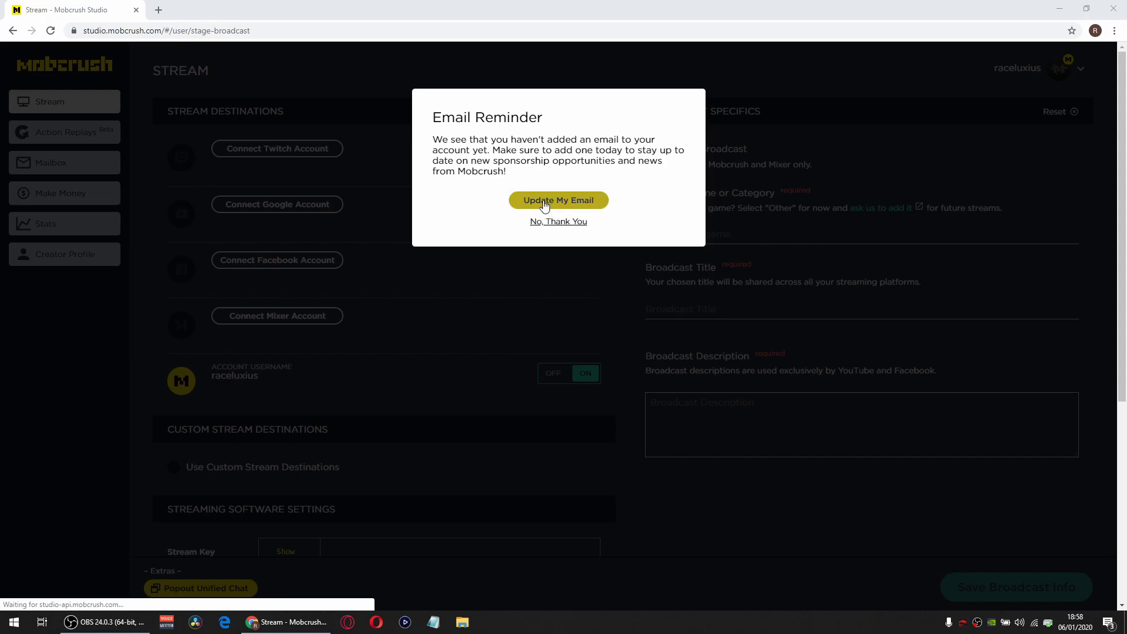
Open the email settings, dismiss the feature popup, and begin entering the email address
left_click(544, 205)
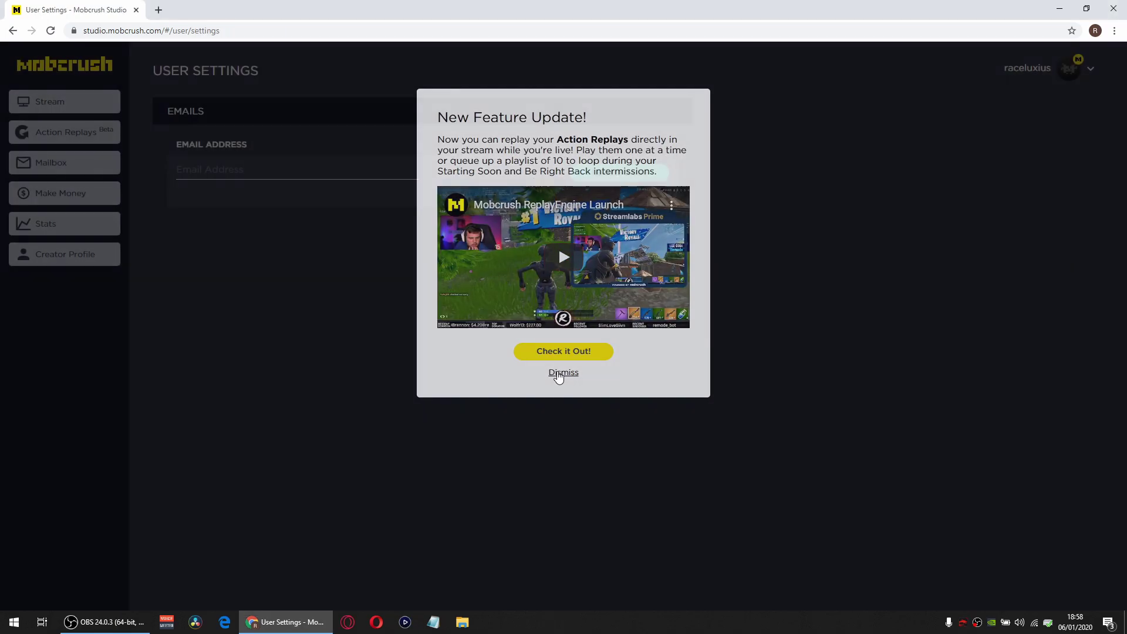
left_click(561, 373)
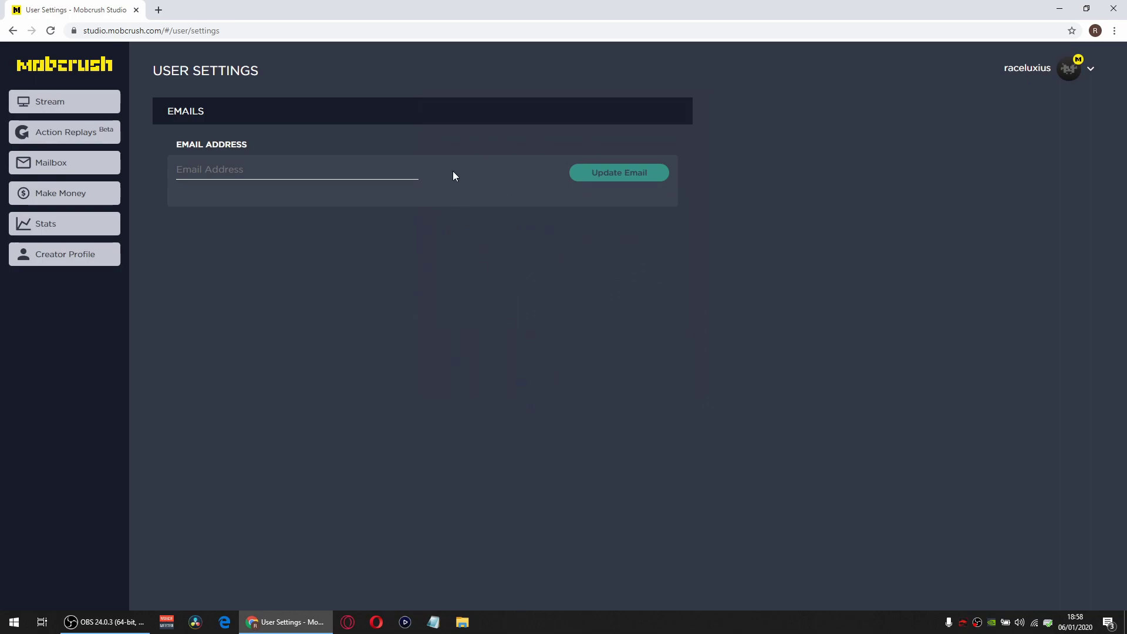
left_click(301, 168)
Save the new email, request a verification email, and switch to Gmail
left_click(622, 175)
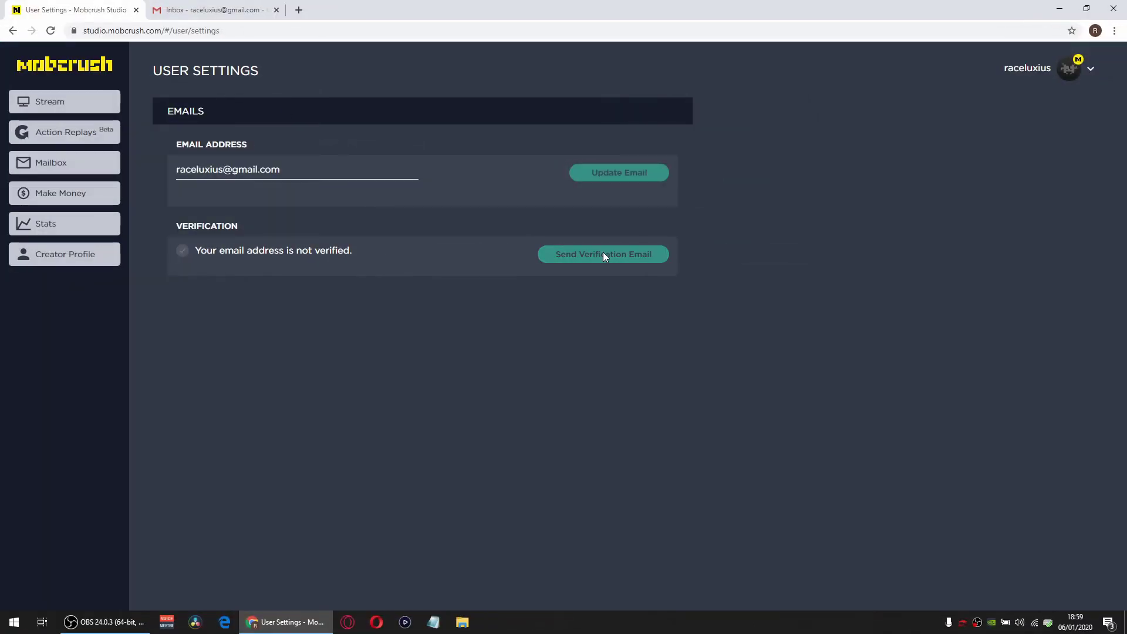
left_click(603, 254)
left_click(211, 9)
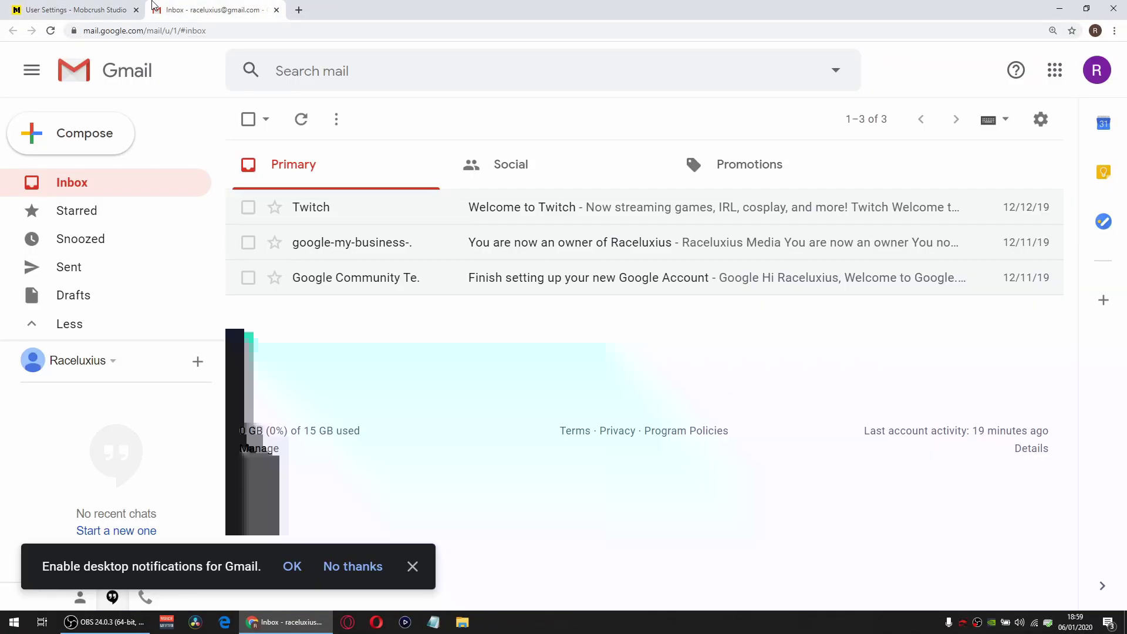
Refresh Gmail and open the 'Verify your Mobcrush Studio Email' message's verification link
left_click(301, 118)
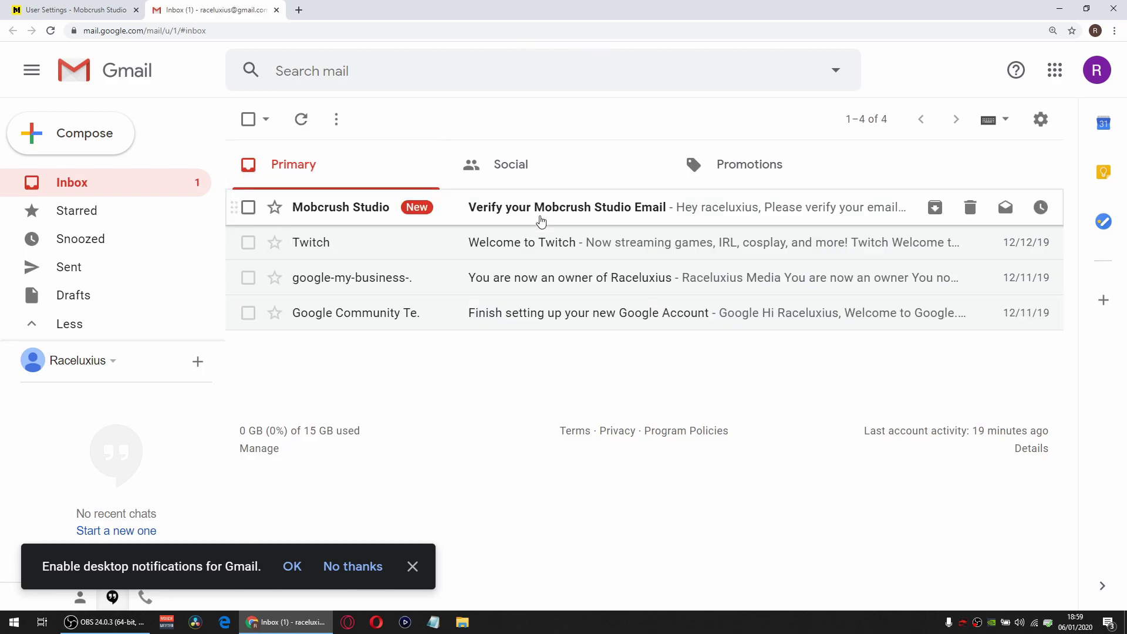
left_click(540, 207)
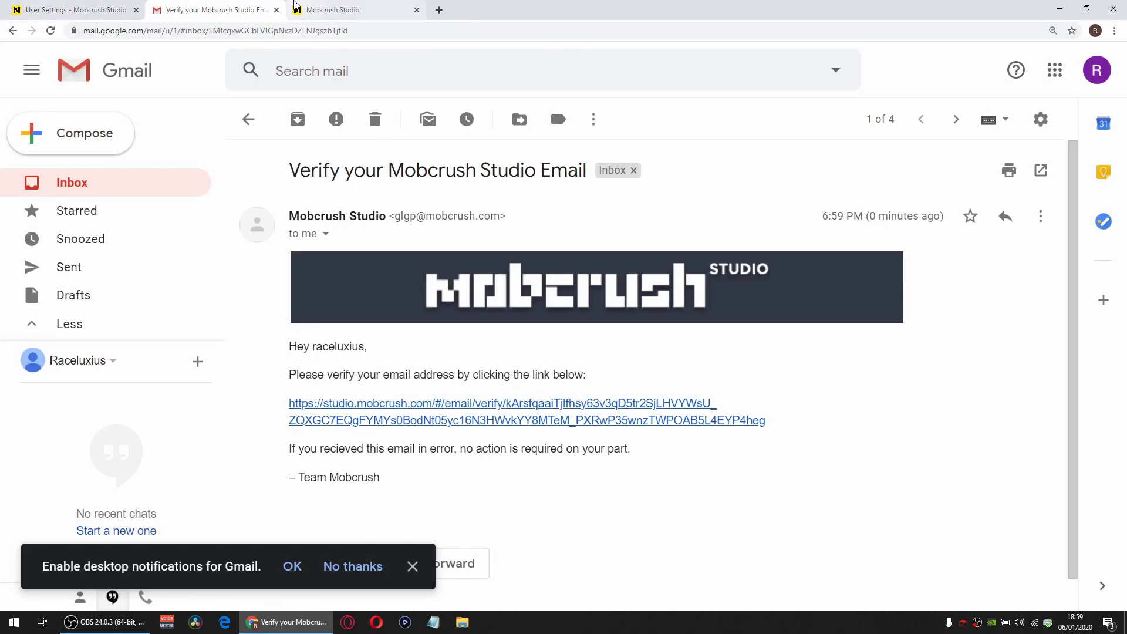
left_click(295, 10)
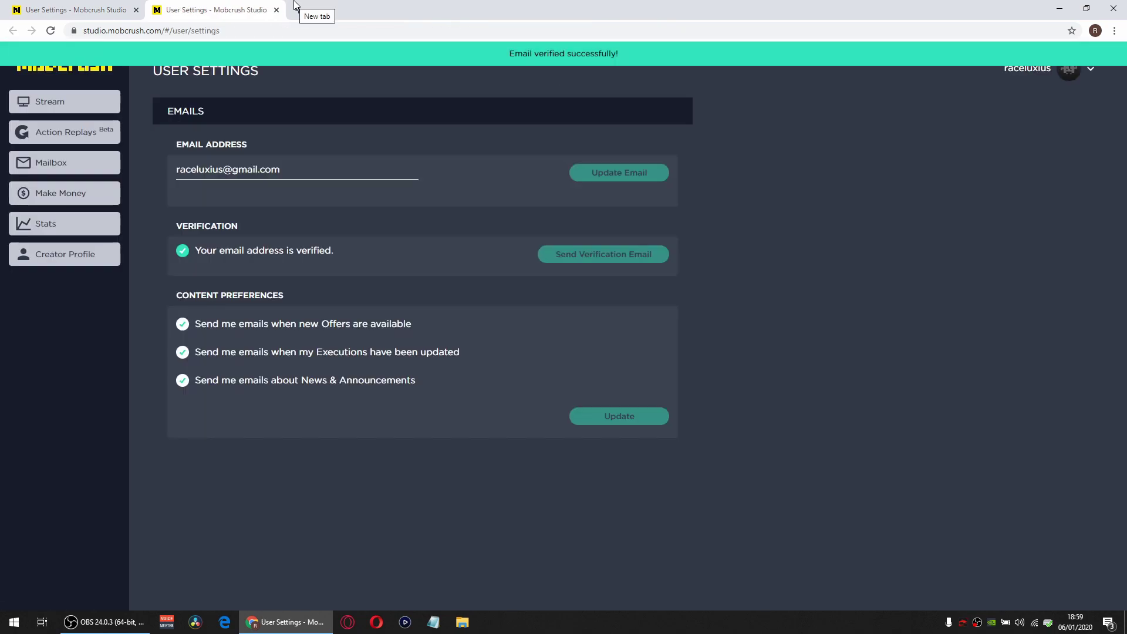
Close the duplicate Mobcrush Studio tab and begin connecting the Twitch account
left_click(136, 9)
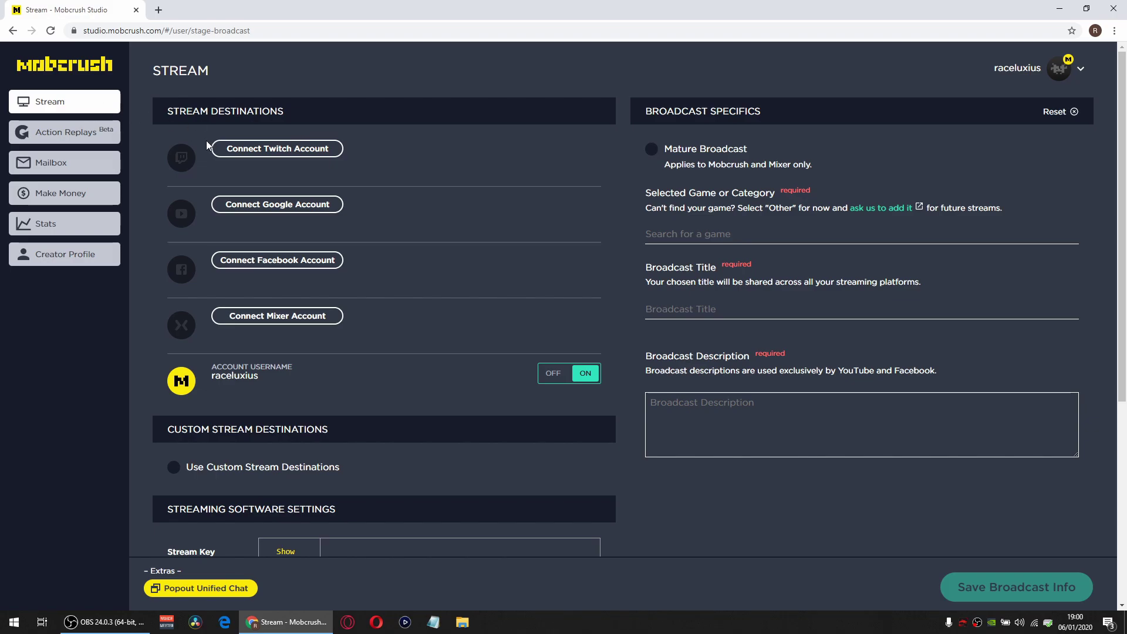
left_click(238, 147)
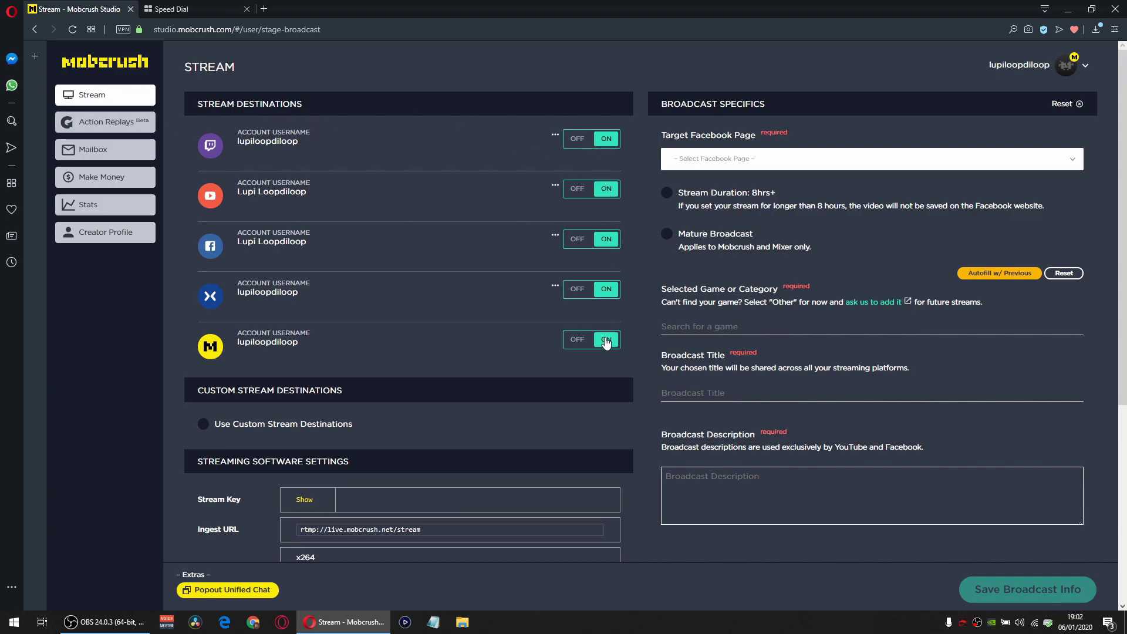
scroll(605, 360, "down", 5)
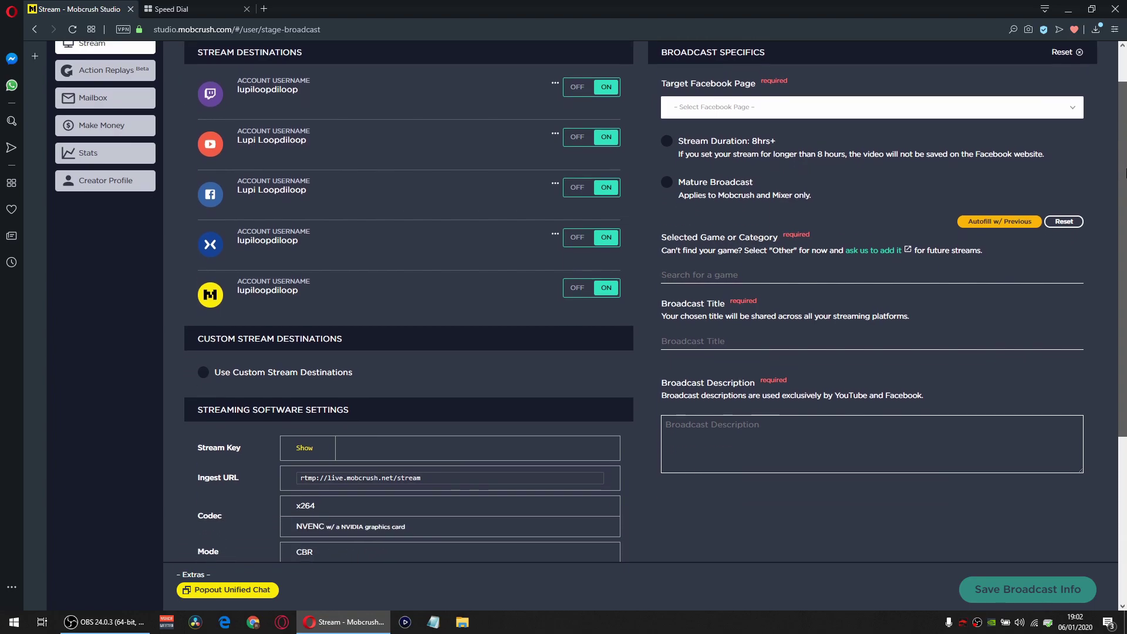
left_click_drag(1123, 255, 1123, 301)
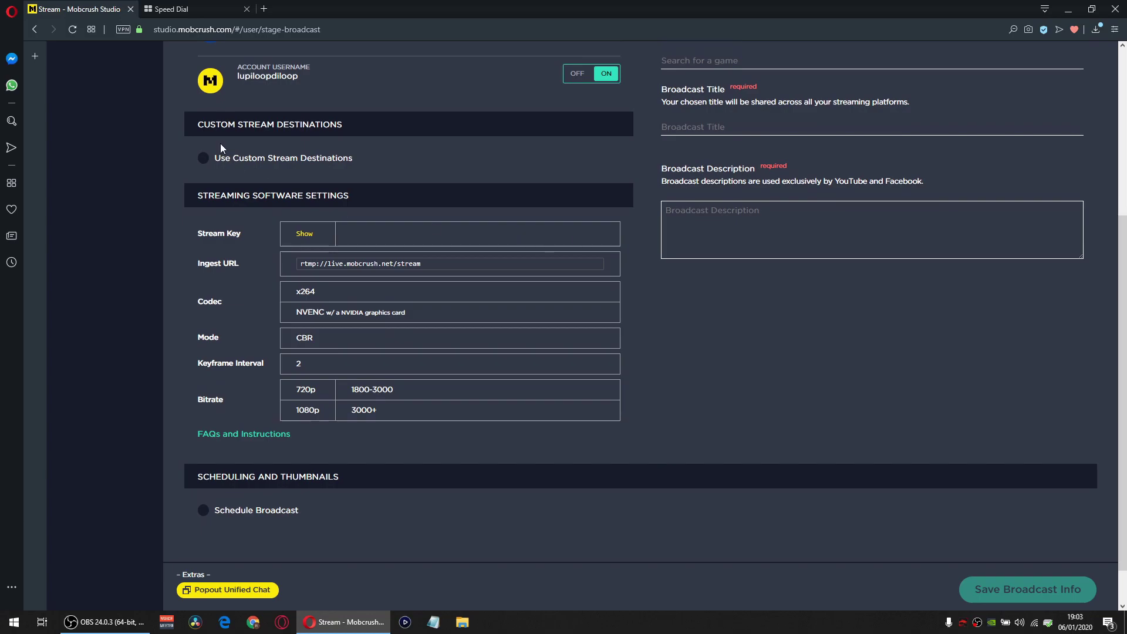
left_click(206, 159)
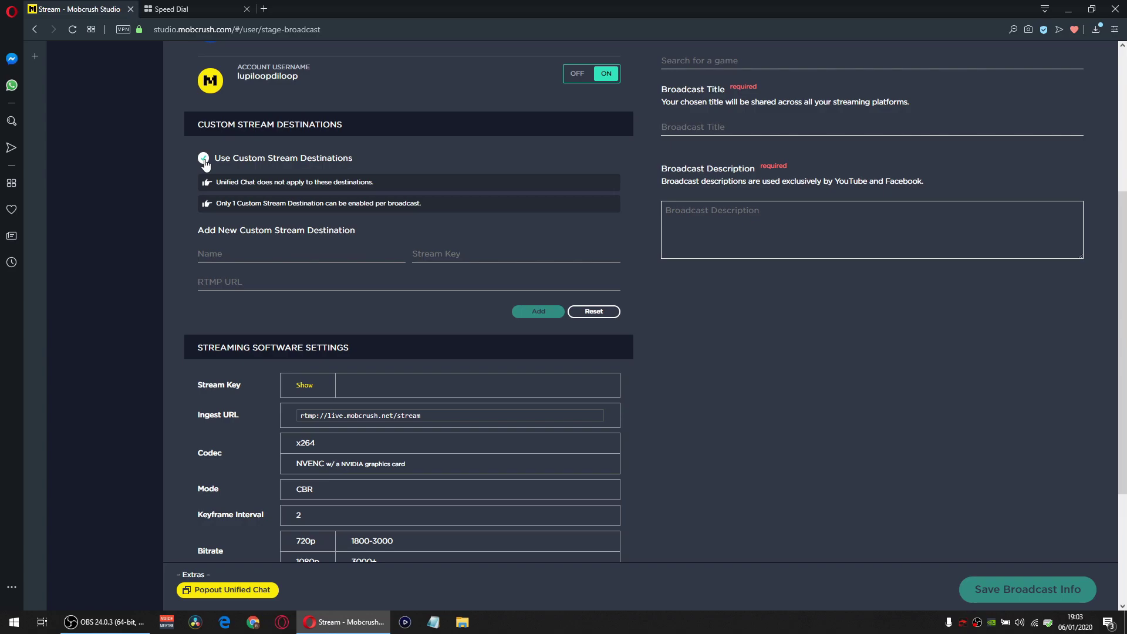
left_click(204, 162)
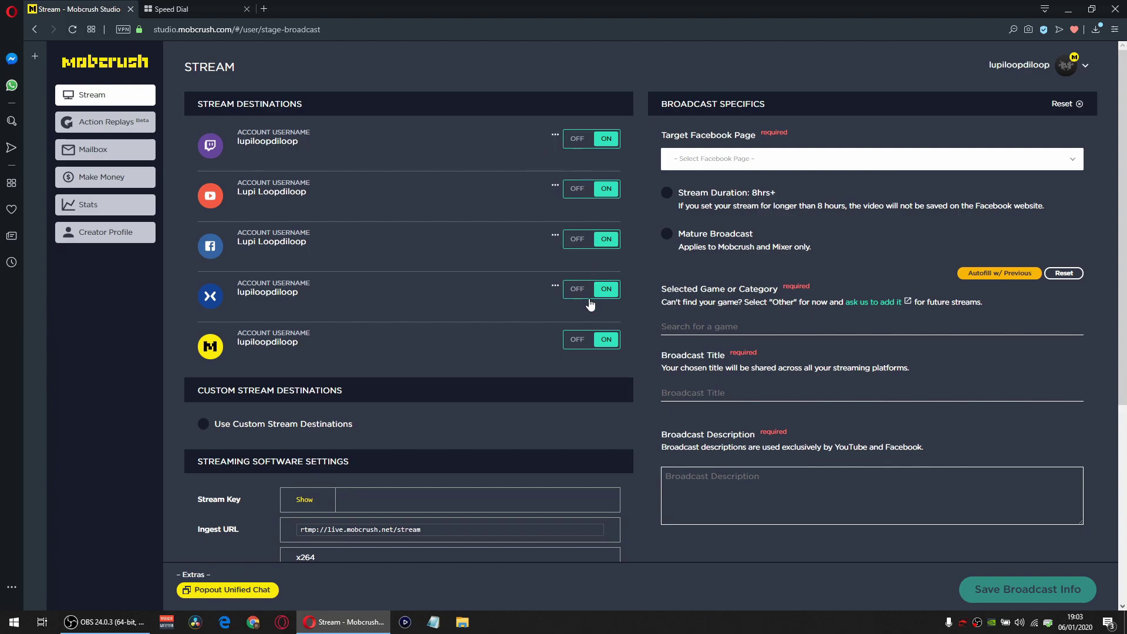
left_click(807, 162)
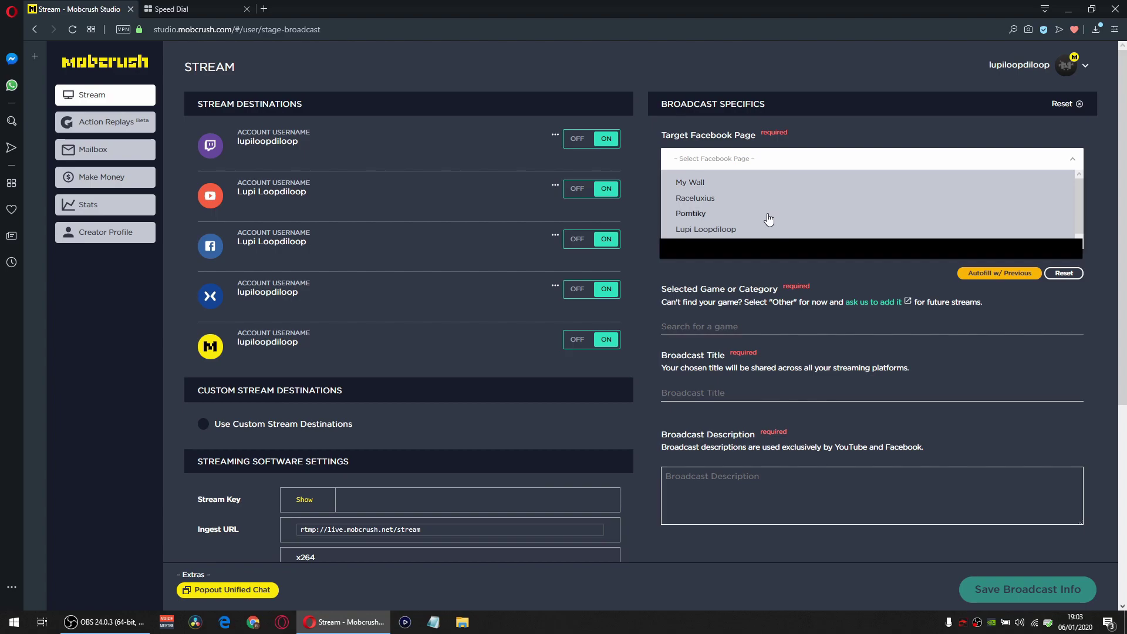
left_click(766, 233)
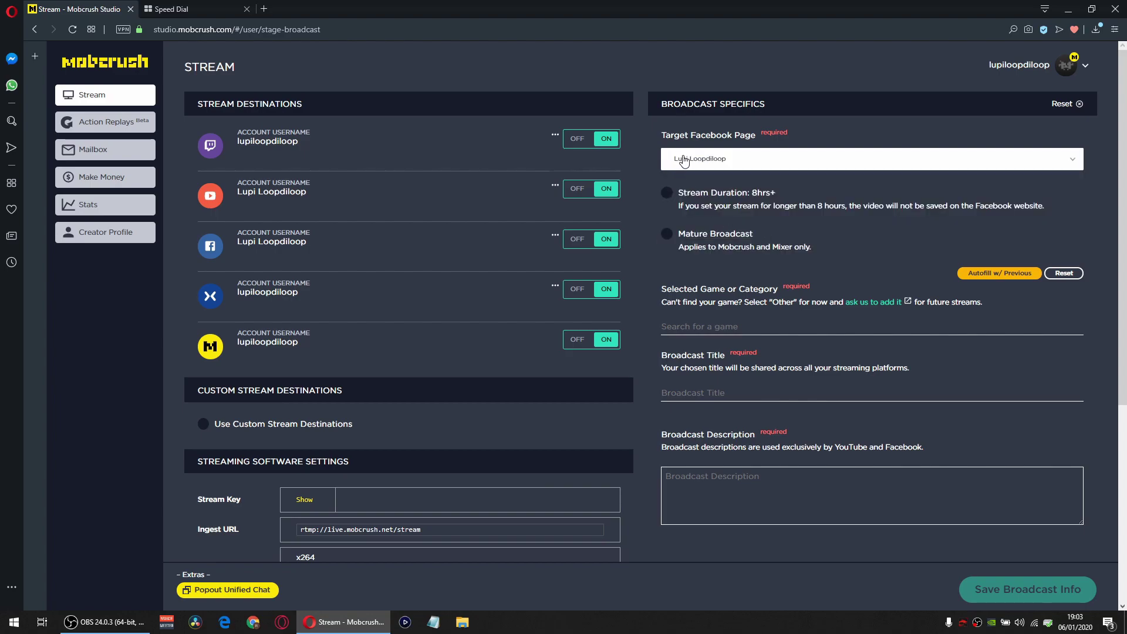
left_click(667, 193)
left_click(667, 192)
left_click(666, 234)
left_click(666, 234)
left_click(901, 330)
type("modern warfare")
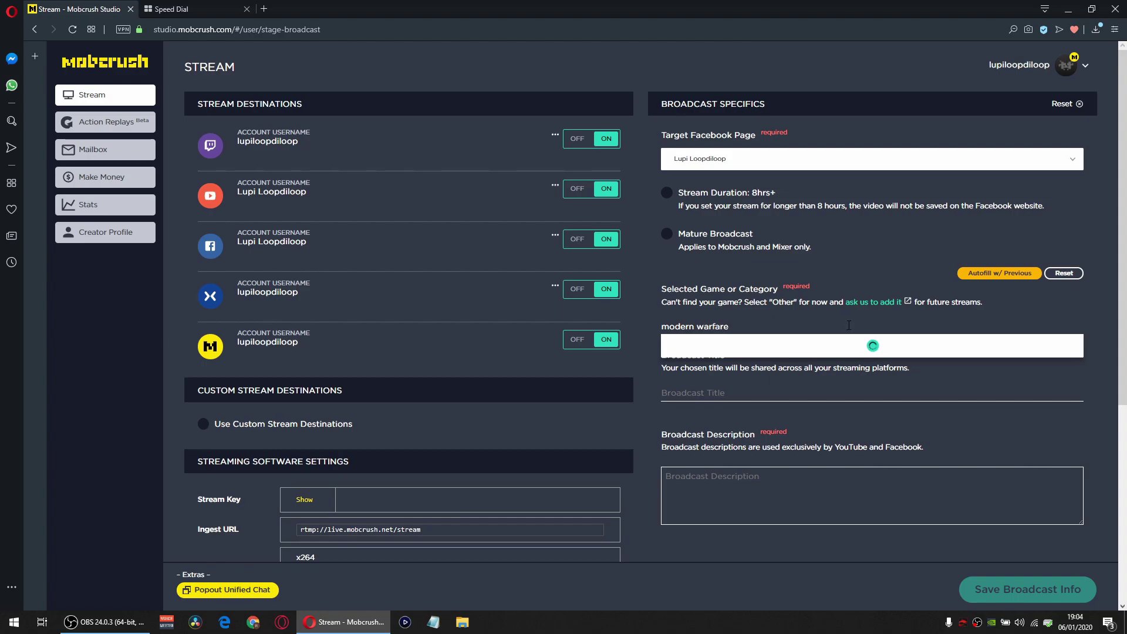
Pick Call of Duty: Modern Warfare, enter title and description, then autofill from the previous broadcast
key("ctrl+a")
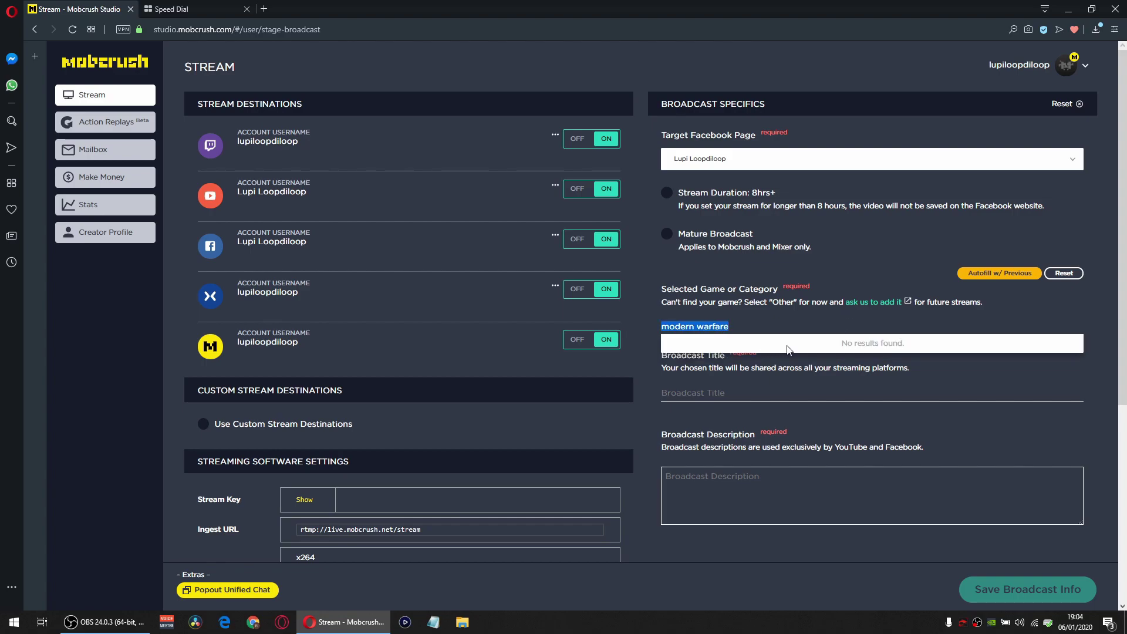
type("call of")
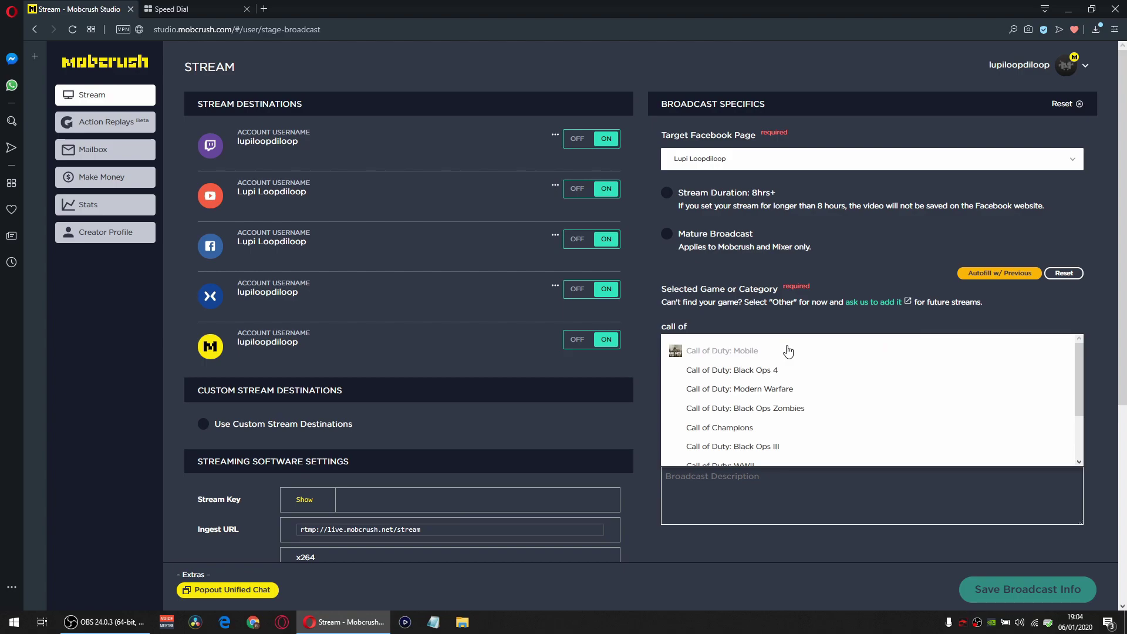
type(" duty")
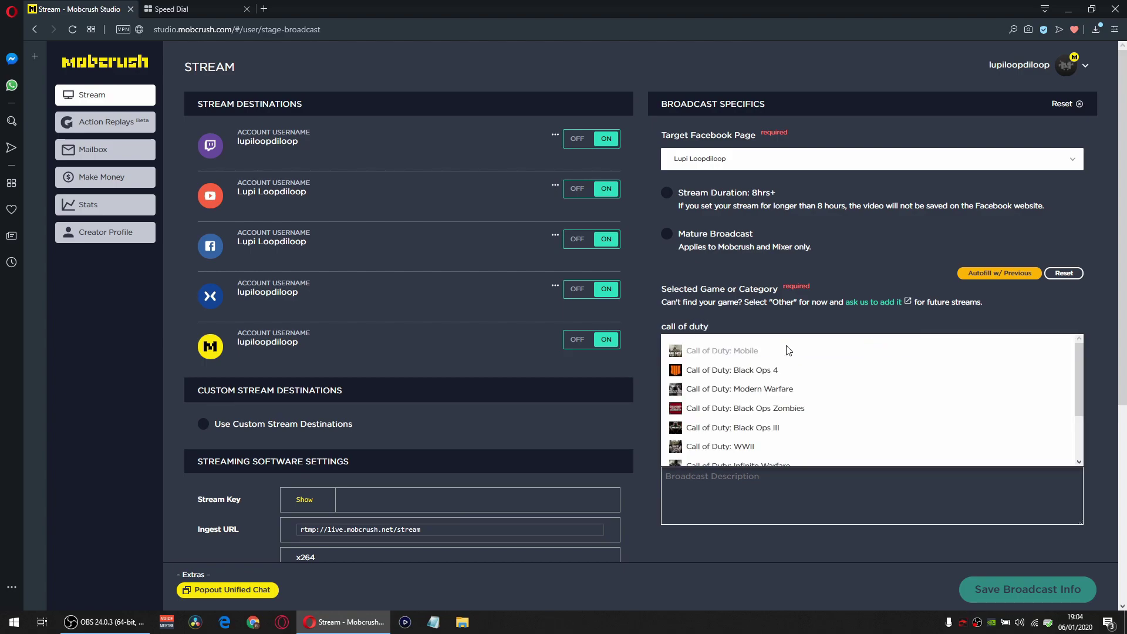
type(": moder")
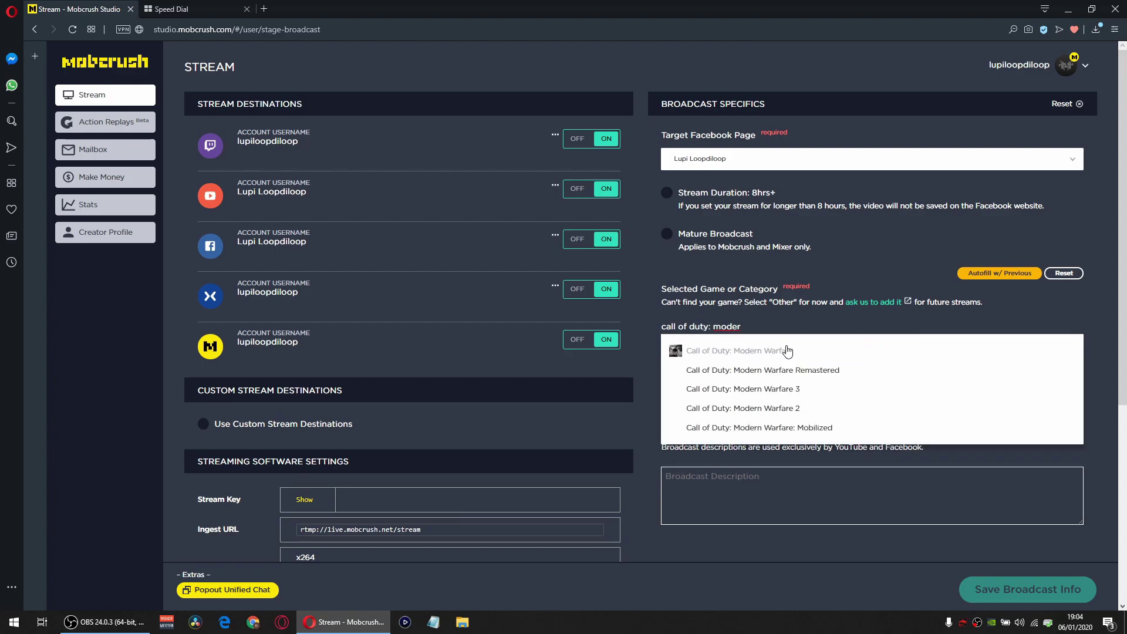
left_click(804, 353)
left_click(770, 395)
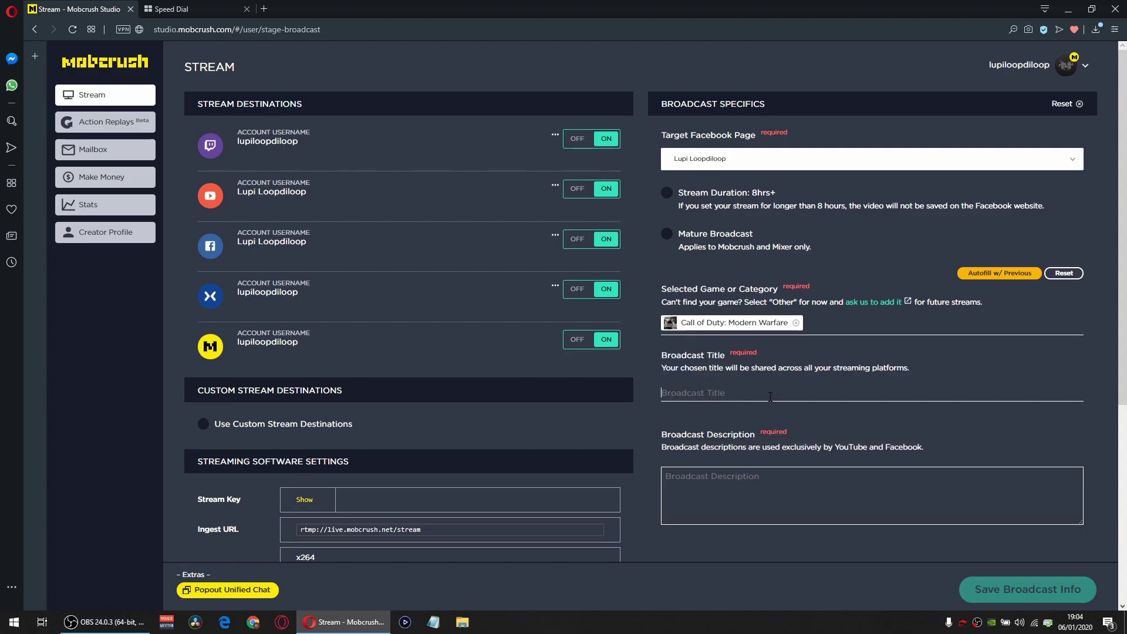
type("Day ")
type("100")
left_click(714, 493)
type("Hello W")
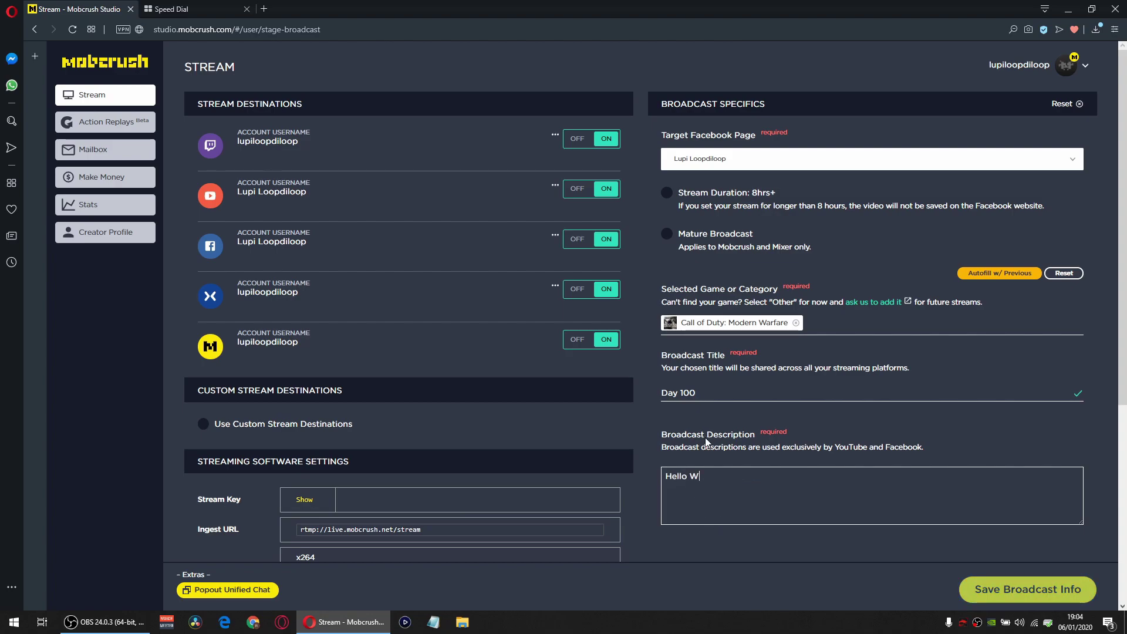
type("orld")
left_click(999, 273)
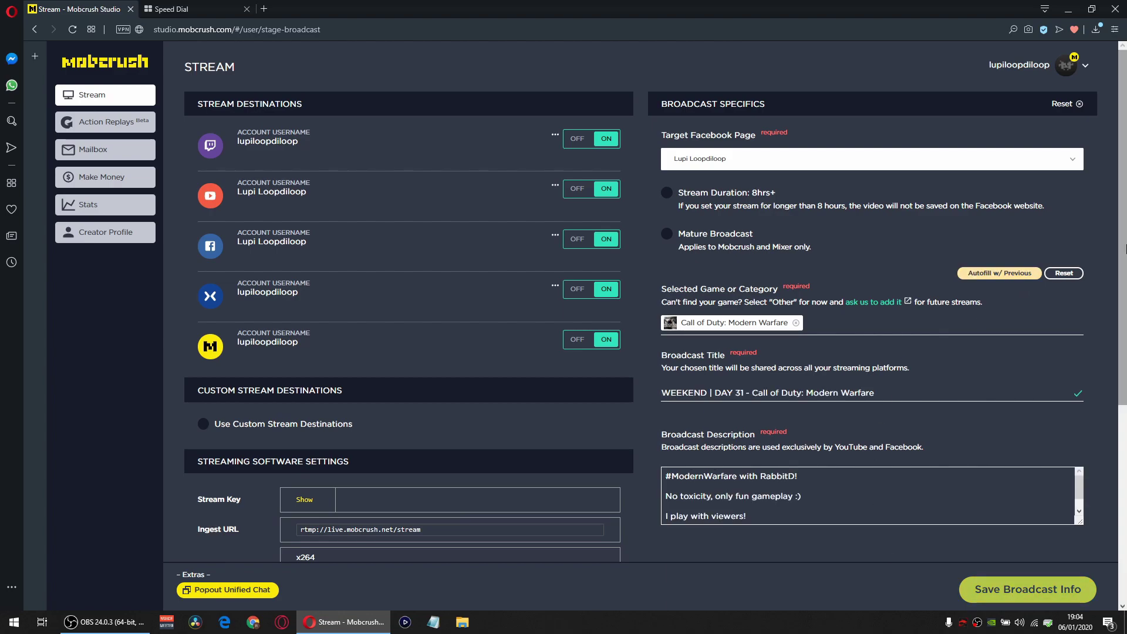
left_click_drag(1123, 249, 1124, 300)
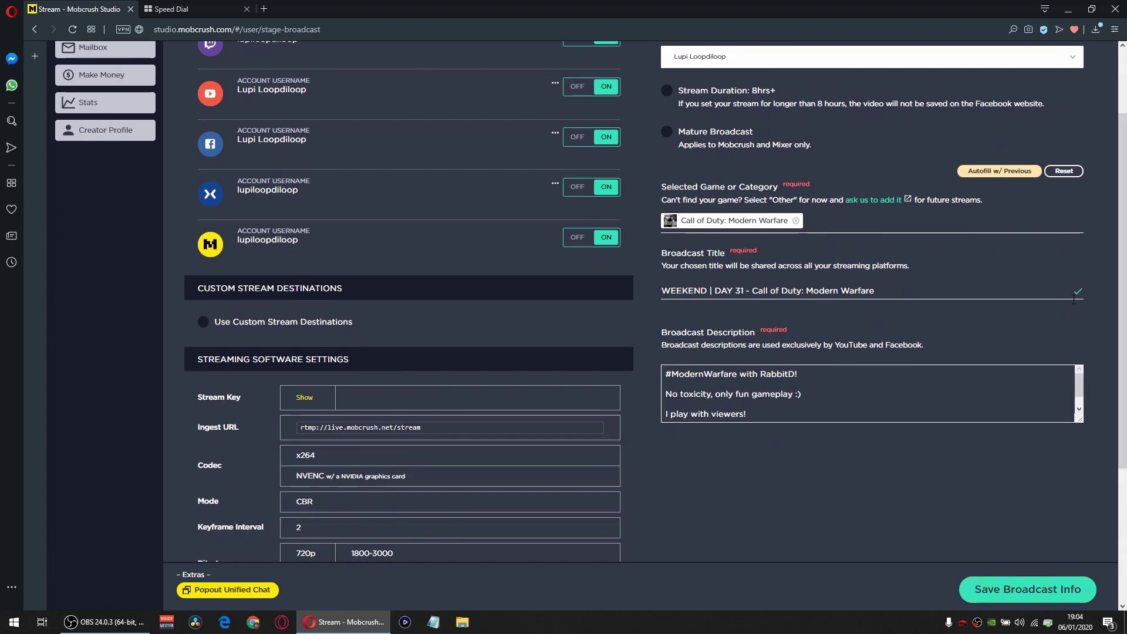
mouse_move(1078, 375)
left_mouse_down()
mouse_move(1083, 417)
mouse_move(1080, 375)
left_mouse_up()
left_click_drag(1123, 309, 1124, 432)
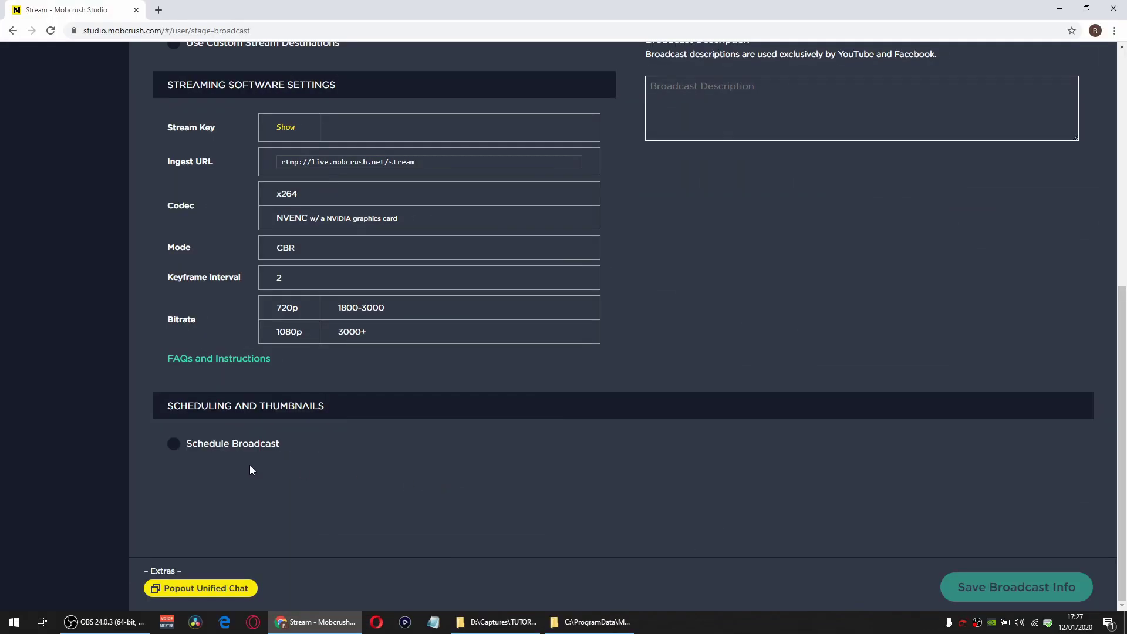
Enable Schedule Broadcast with a 12:00 AM start time
left_click(174, 444)
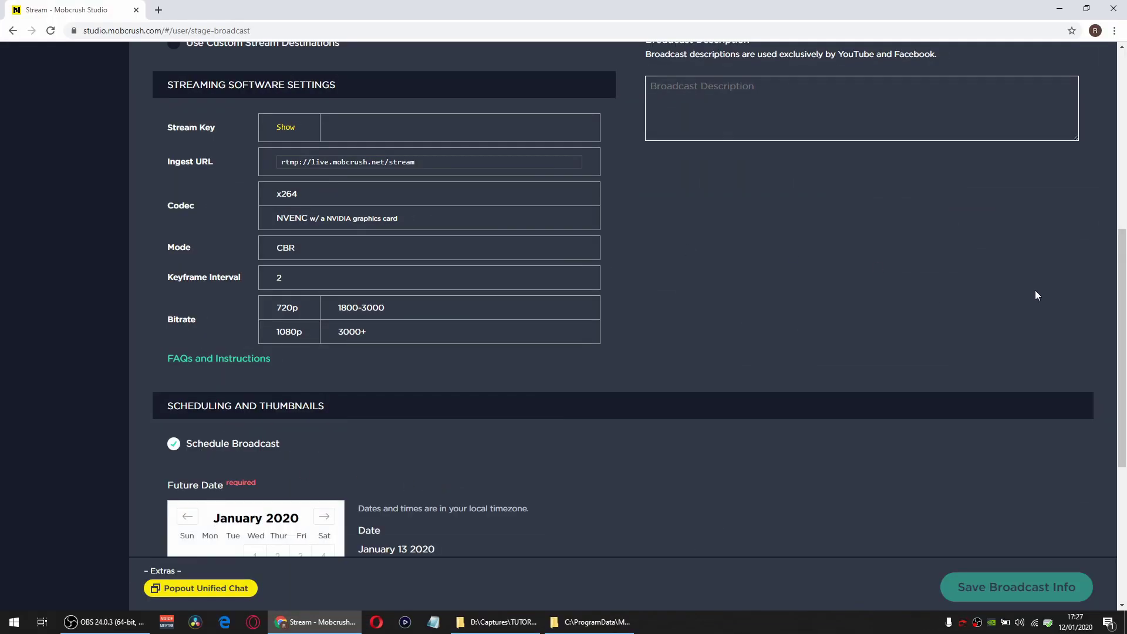
left_click_drag(1122, 291, 1123, 453)
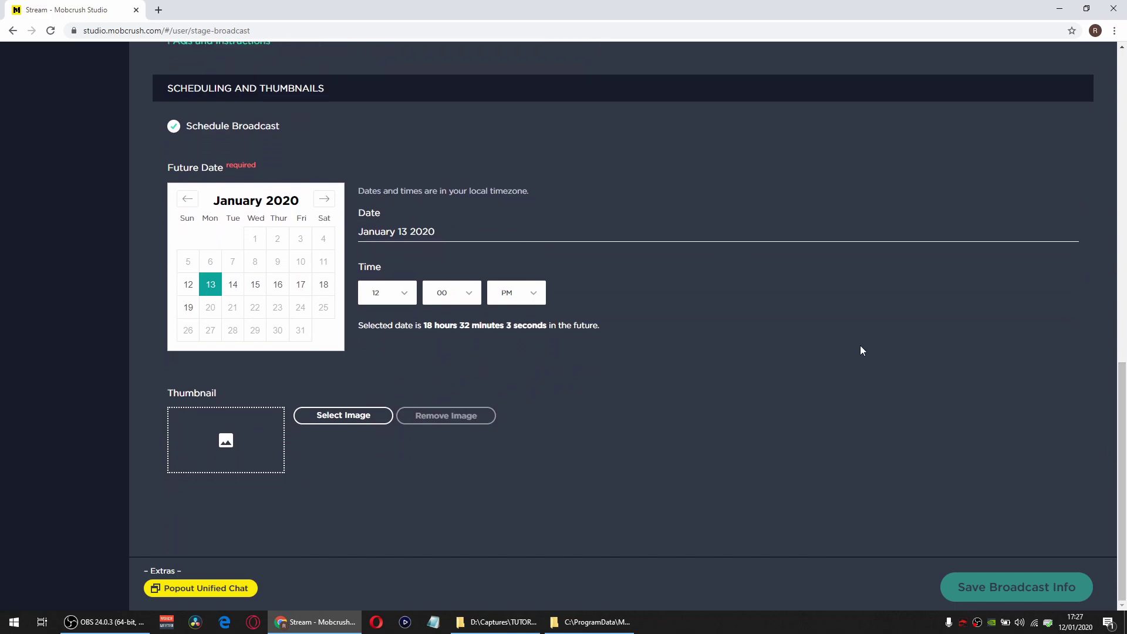
left_click(406, 292)
left_click(452, 293)
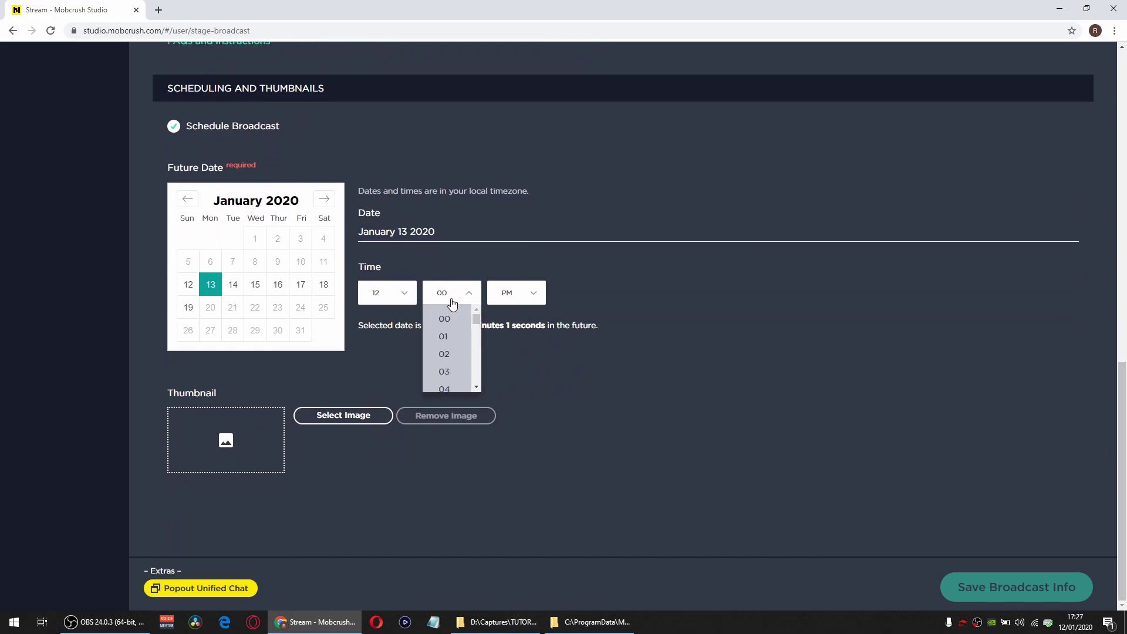
left_click(512, 299)
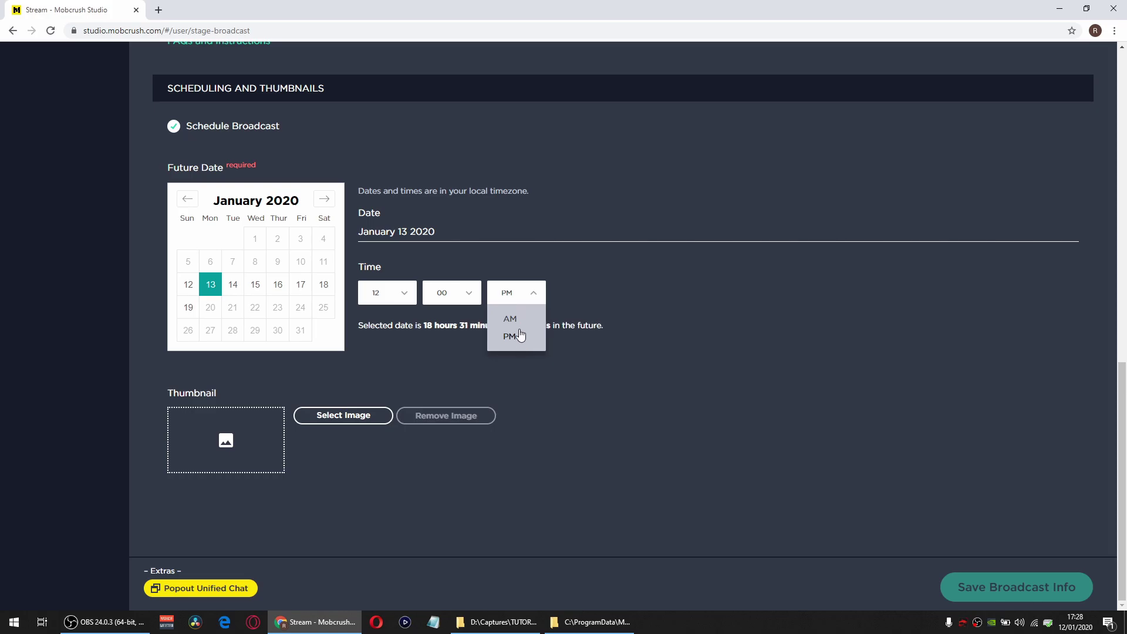
left_click(510, 319)
Set the date to January 17, 2020 and add the Realism Campaign thumbnail
left_click(255, 284)
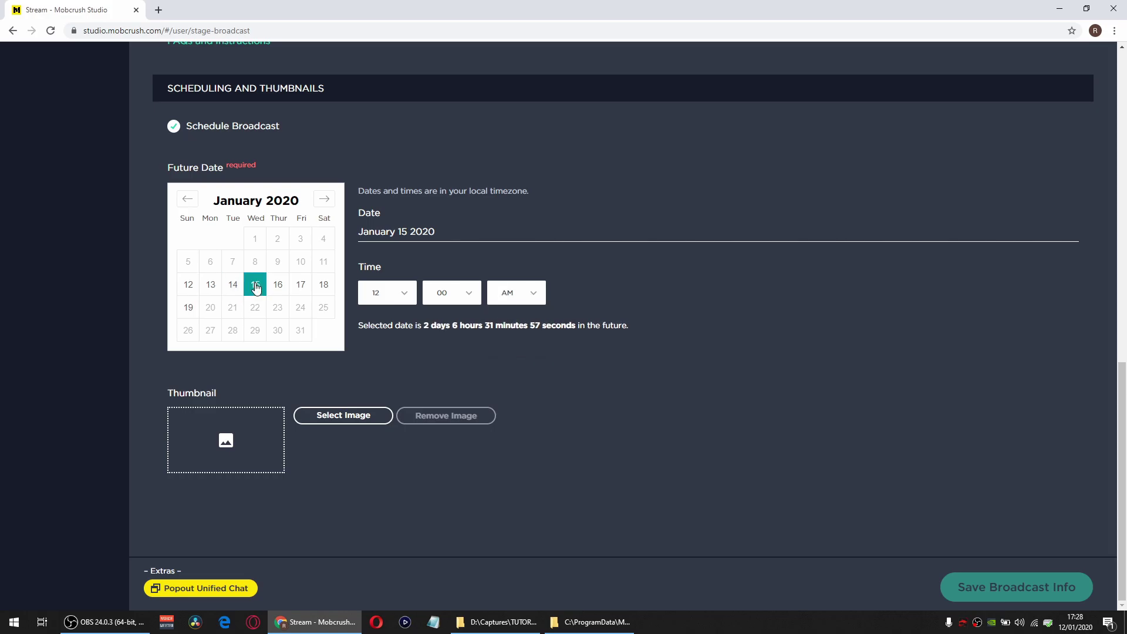
left_click(299, 284)
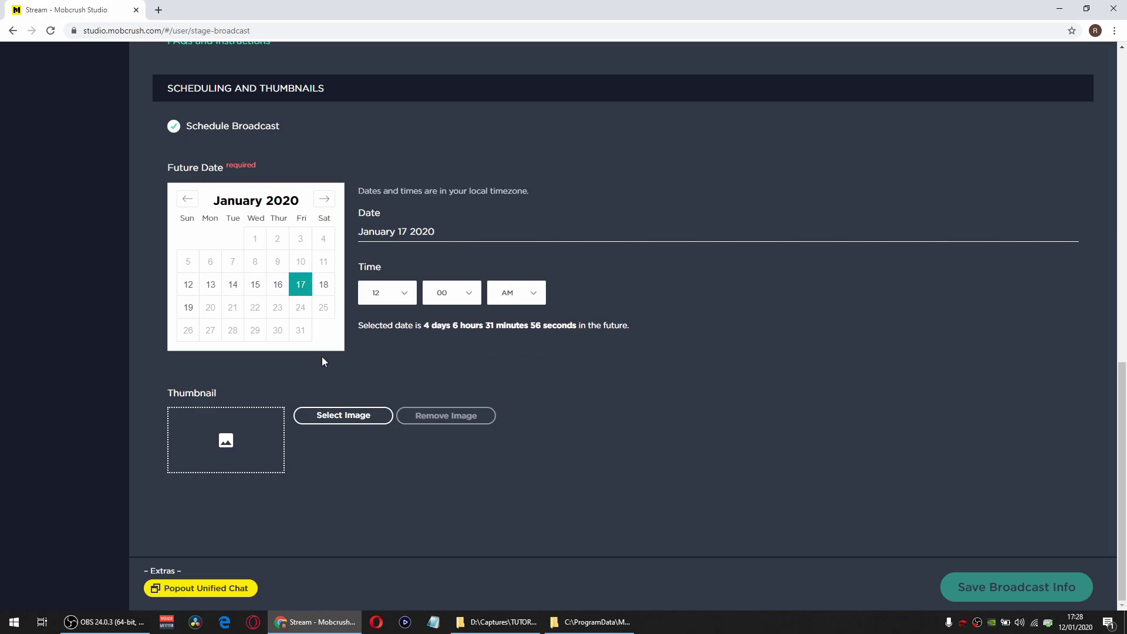
left_click(330, 415)
double_click(258, 105)
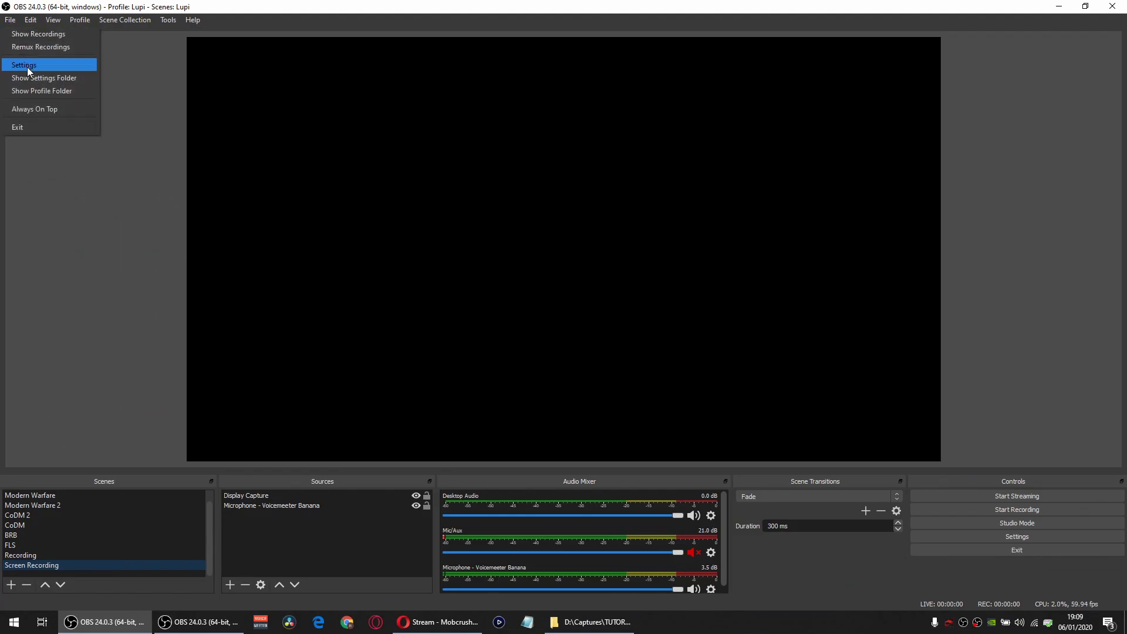
Open OBS Stream settings with the streaming service left on Custom
left_click(27, 66)
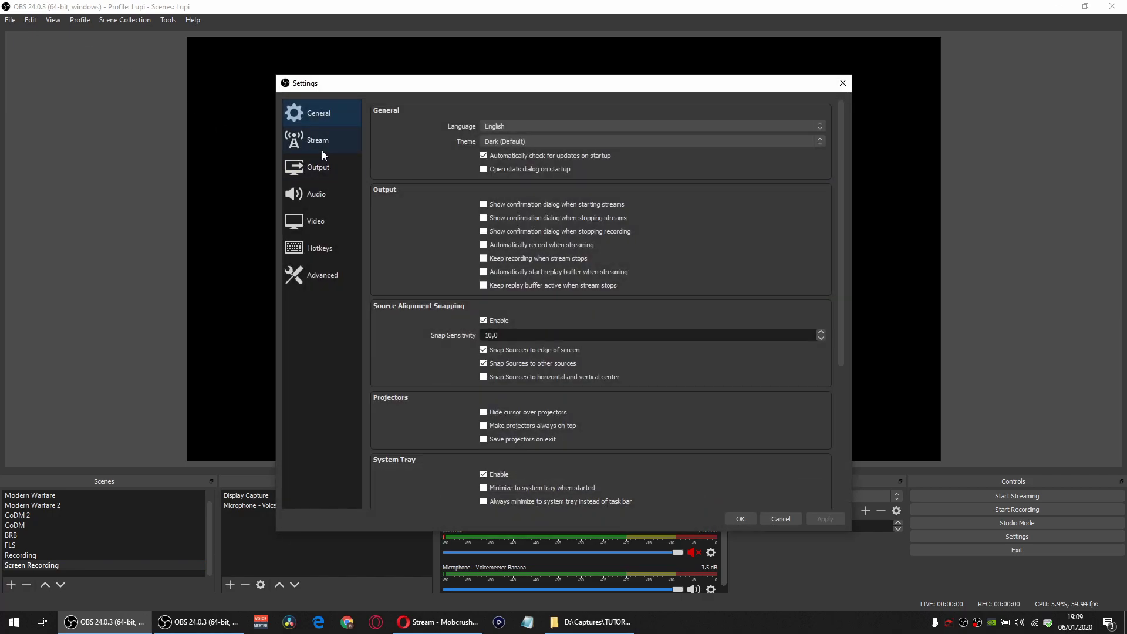
left_click(321, 147)
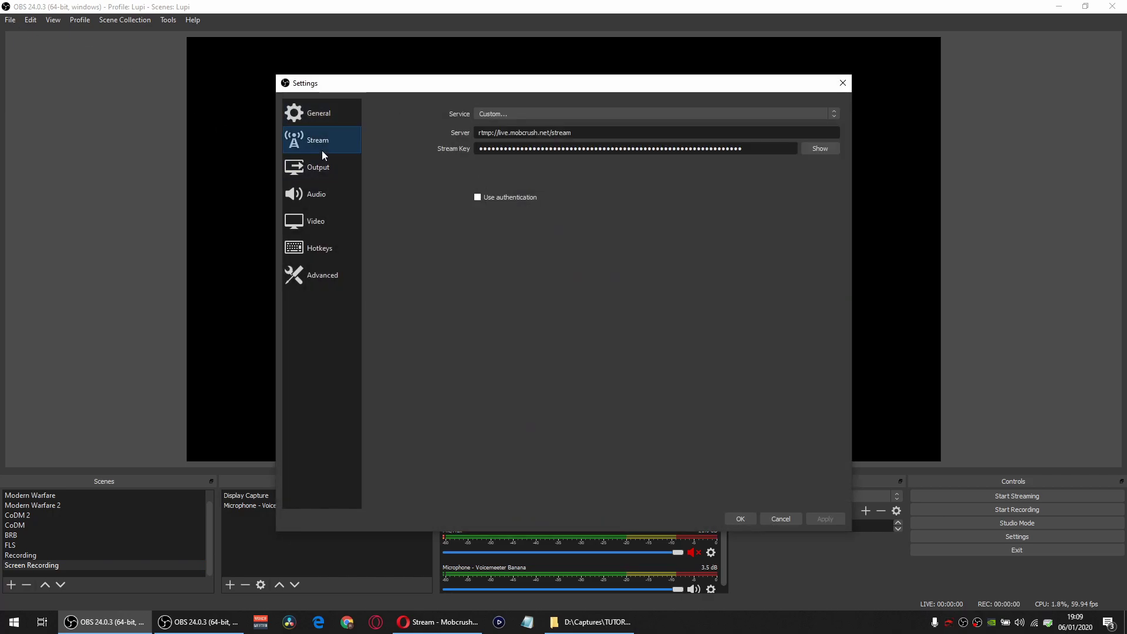
left_click(577, 115)
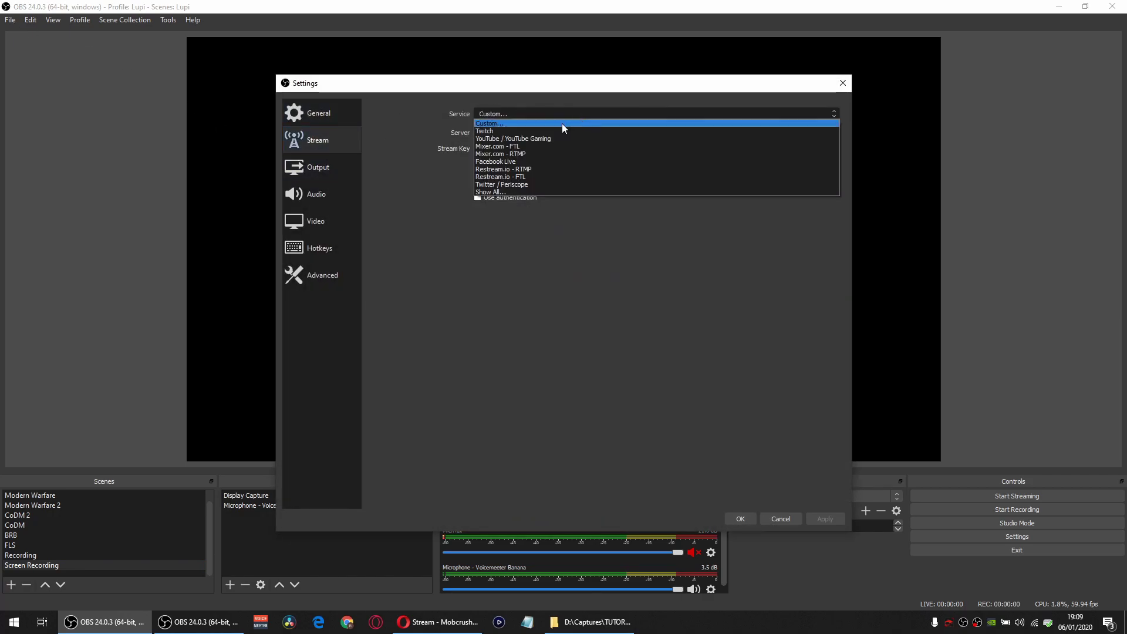
left_click(562, 123)
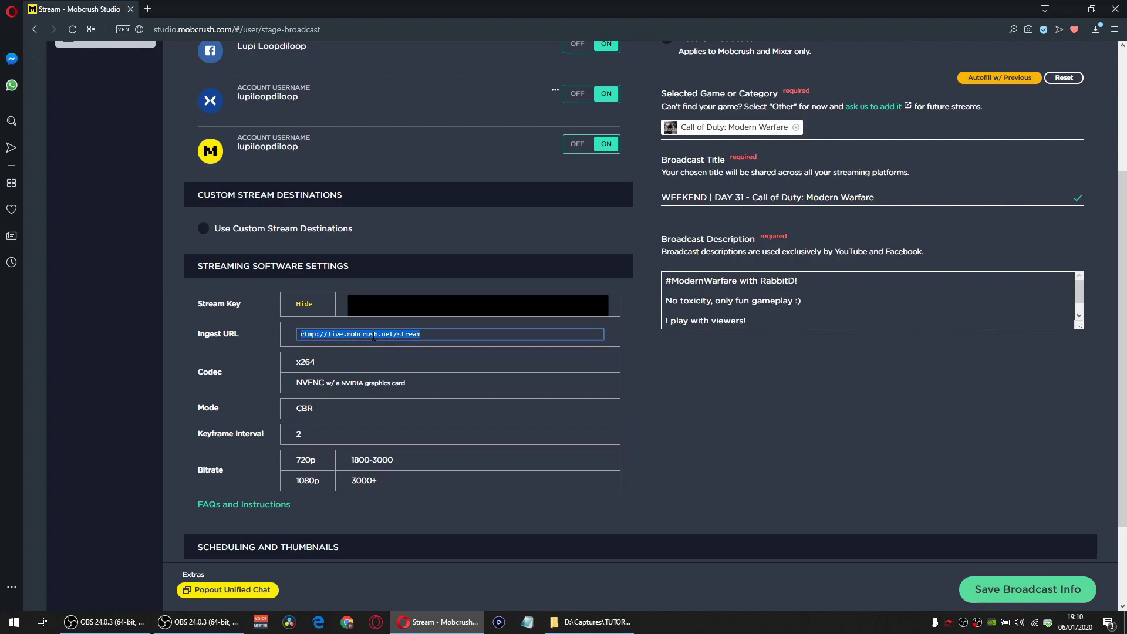
Copy the Mobcrush ingest URL rtmp://live.mobcrush.net/stream into the OBS Server field
key("ctrl+c")
left_click(104, 622)
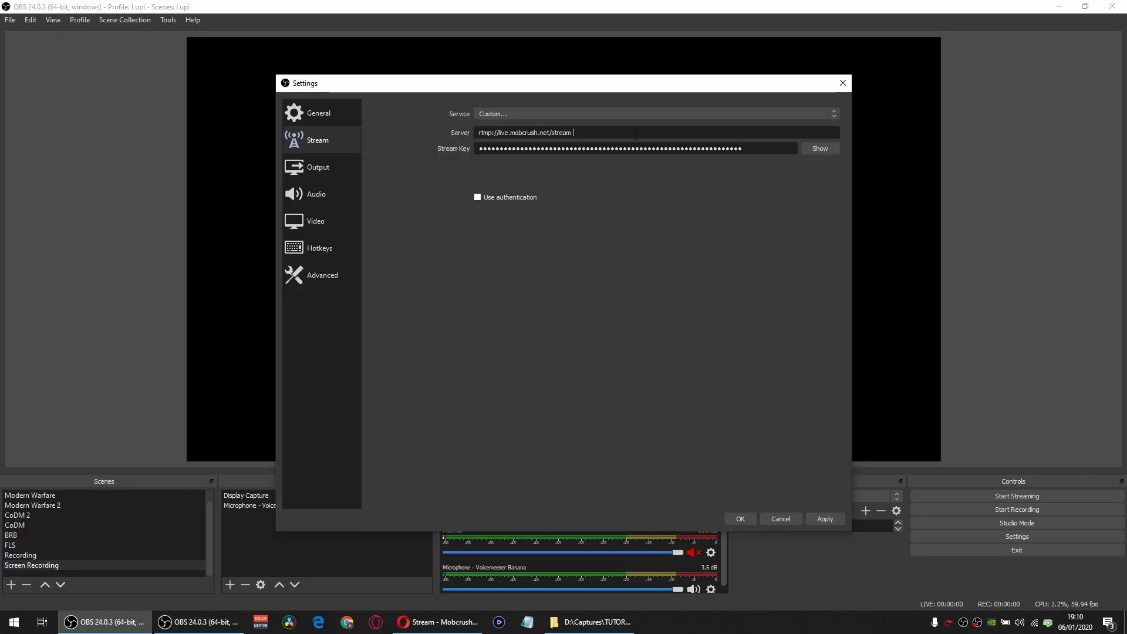
key("ctrl+v")
key("ctrl+z")
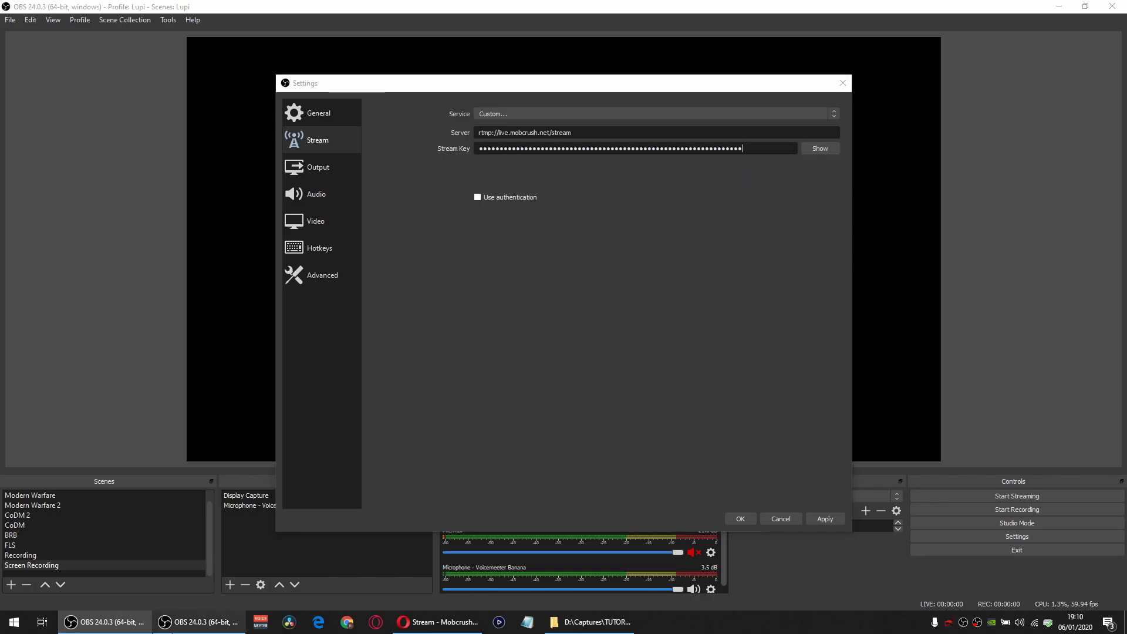
left_click(201, 622)
Review Mobcrush's recommended CBR mode and bitrates, then check OBS Output settings
left_click(106, 622)
left_click(437, 622)
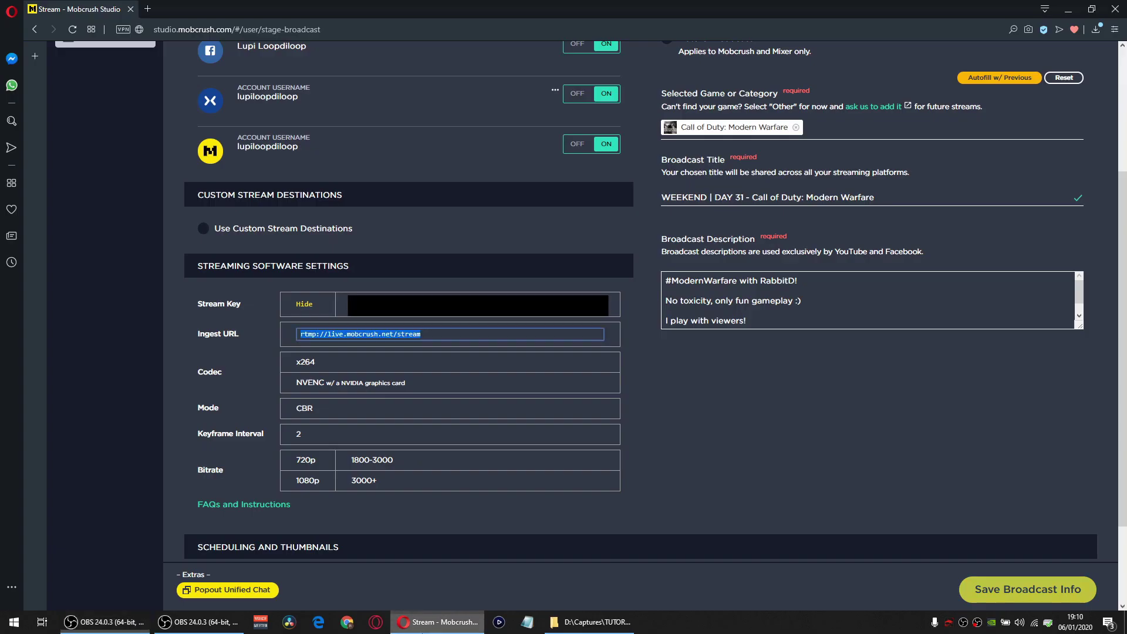
double_click(306, 411)
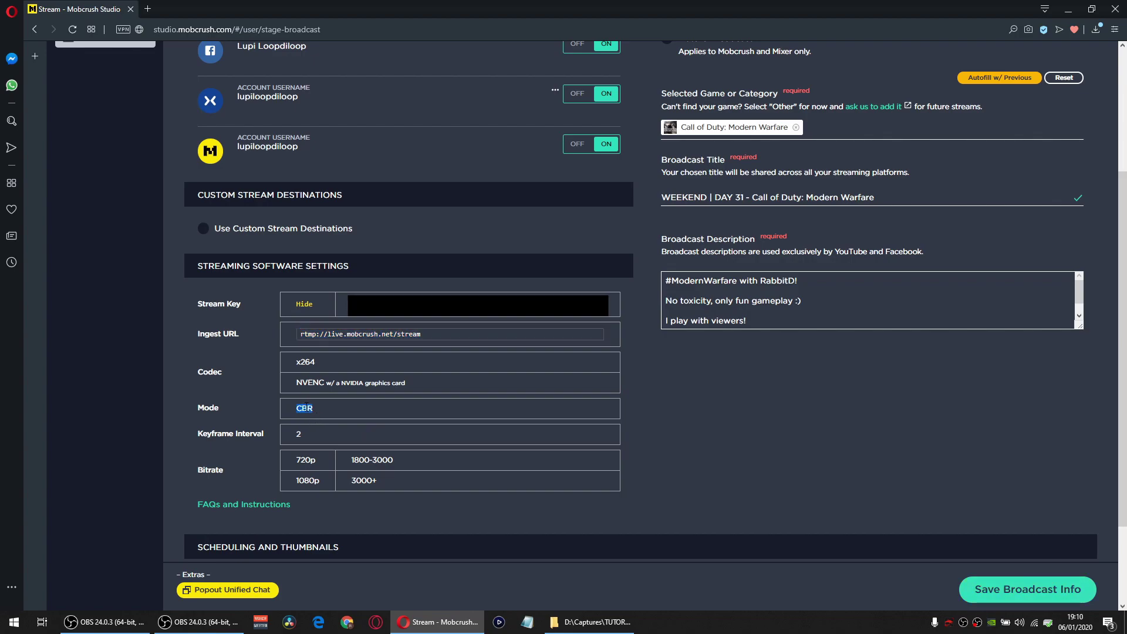
left_click(338, 414)
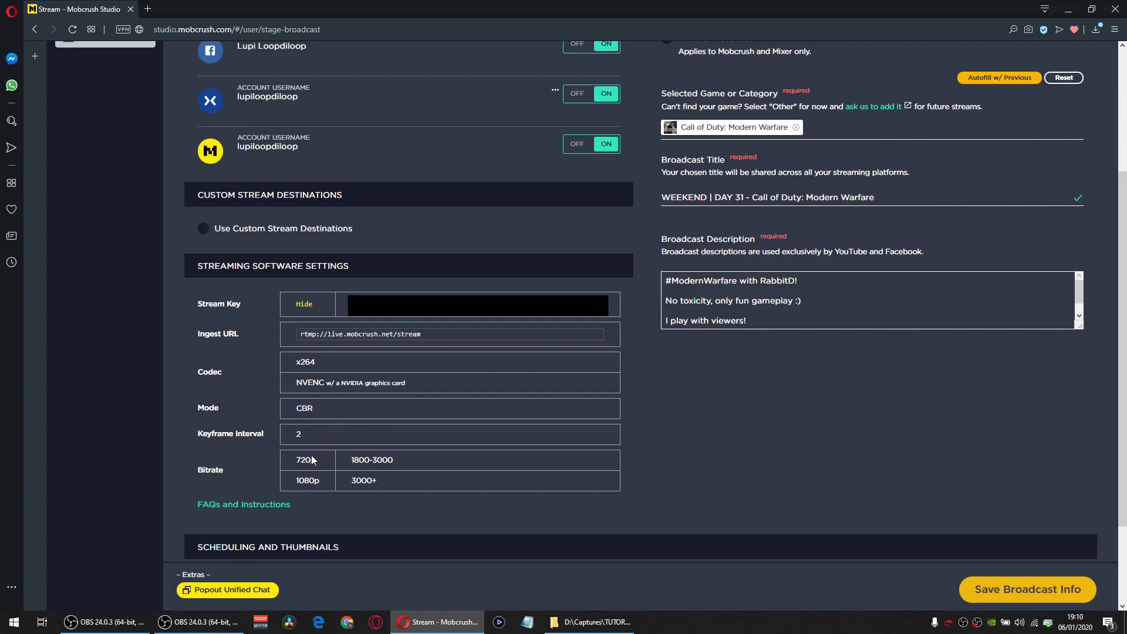
left_click(106, 622)
left_click(324, 165)
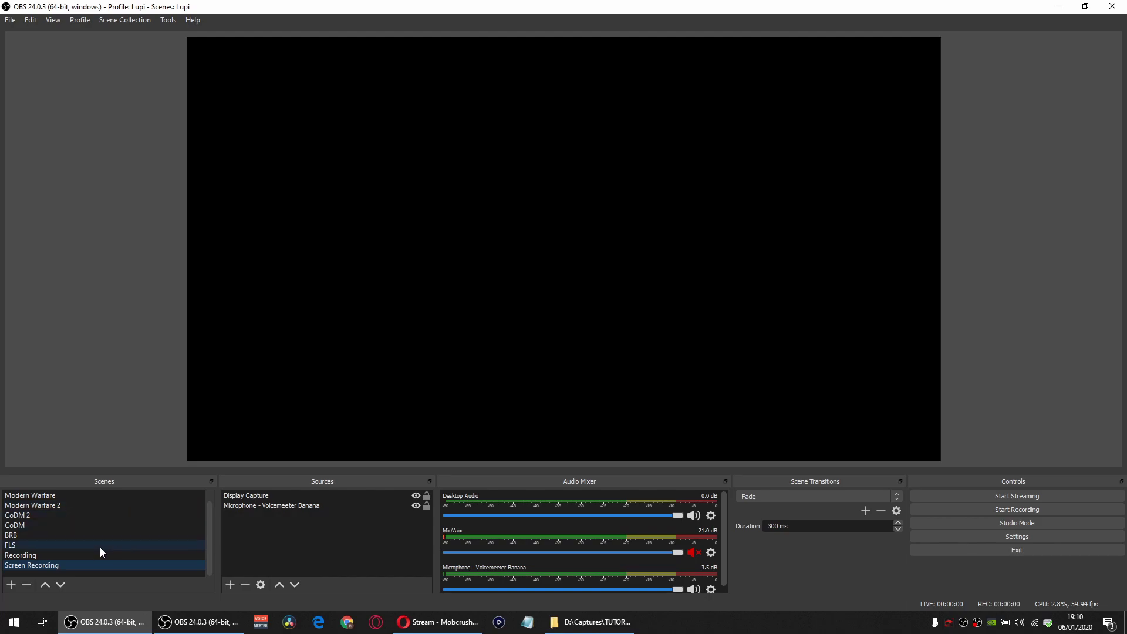
Preview the Modern Warfare 2, CoDM 2, CoDM and FLS scenes, then select Modern Warfare
left_click(79, 504)
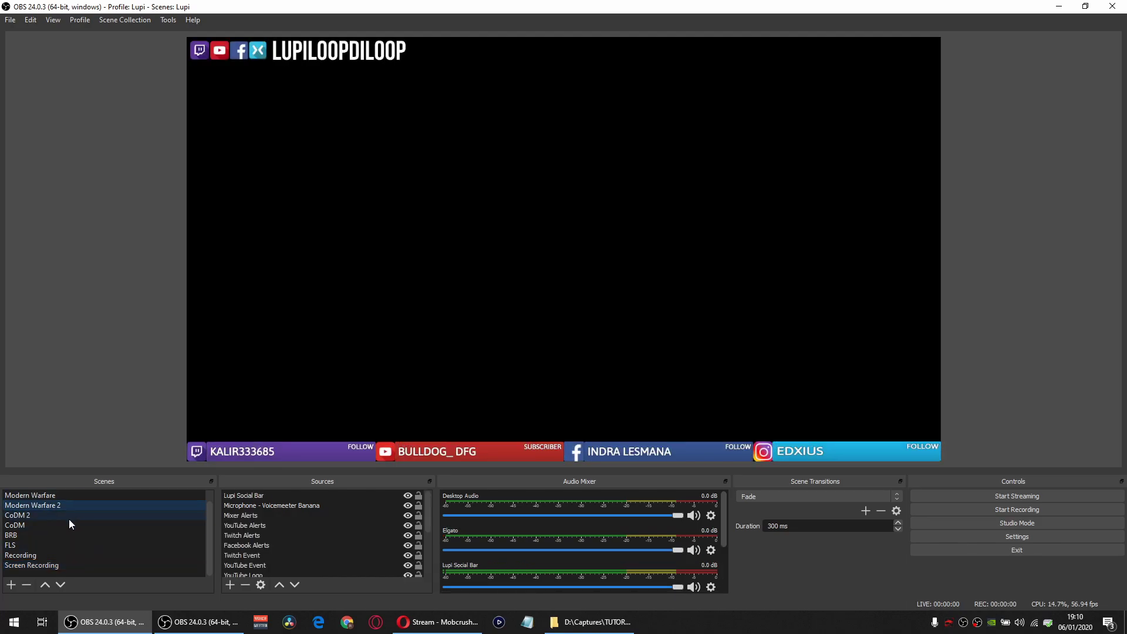
left_click(69, 519)
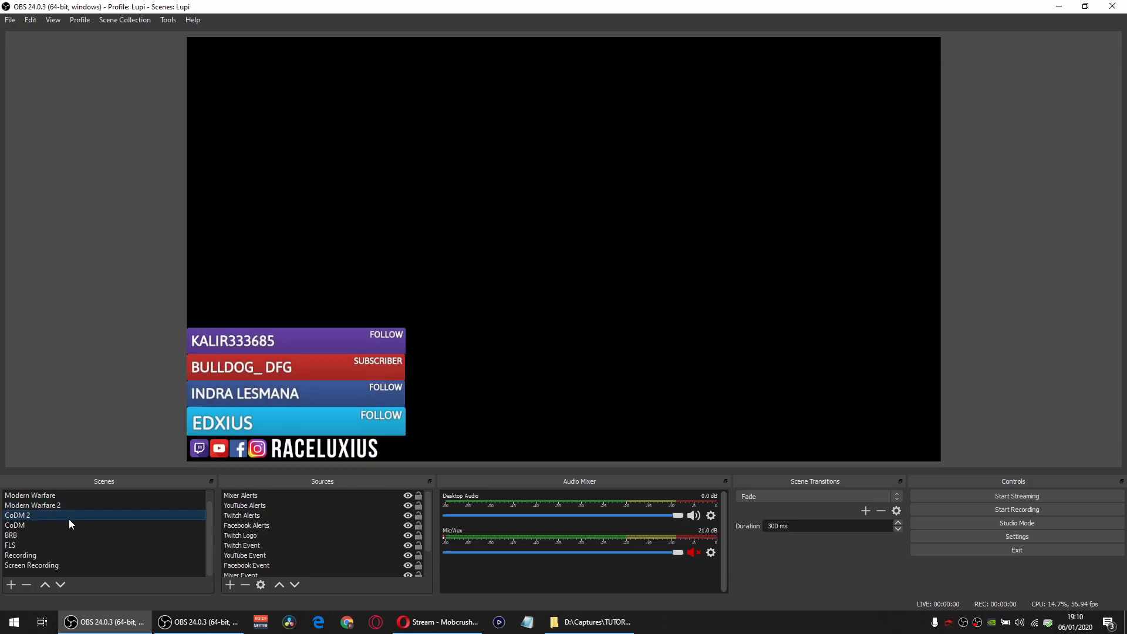
left_click(61, 527)
left_click(50, 548)
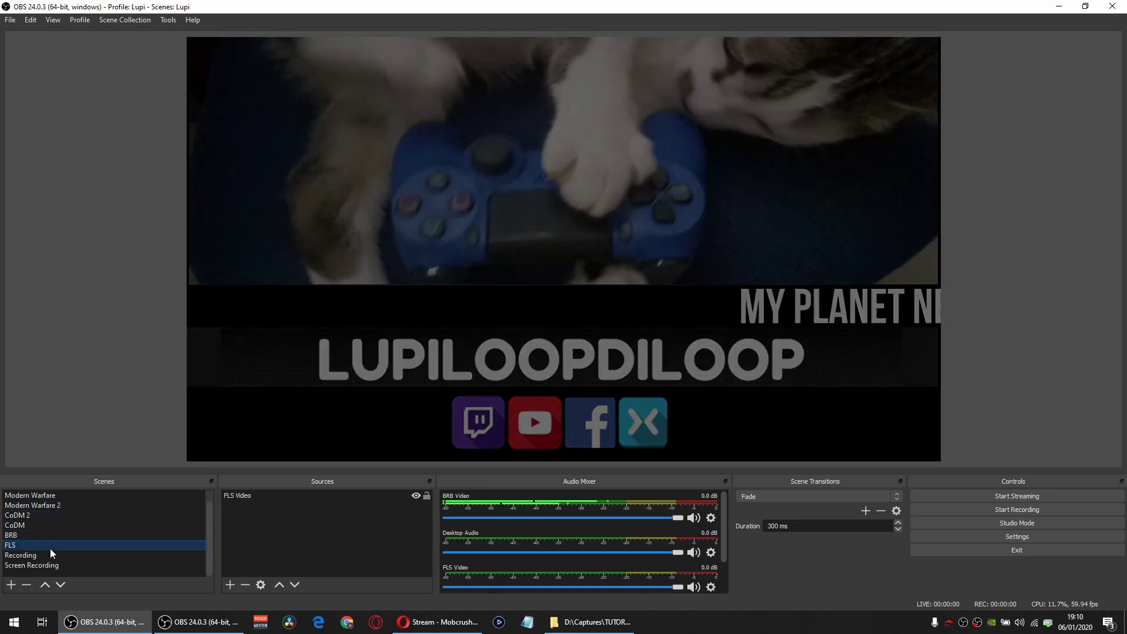
left_click(35, 505)
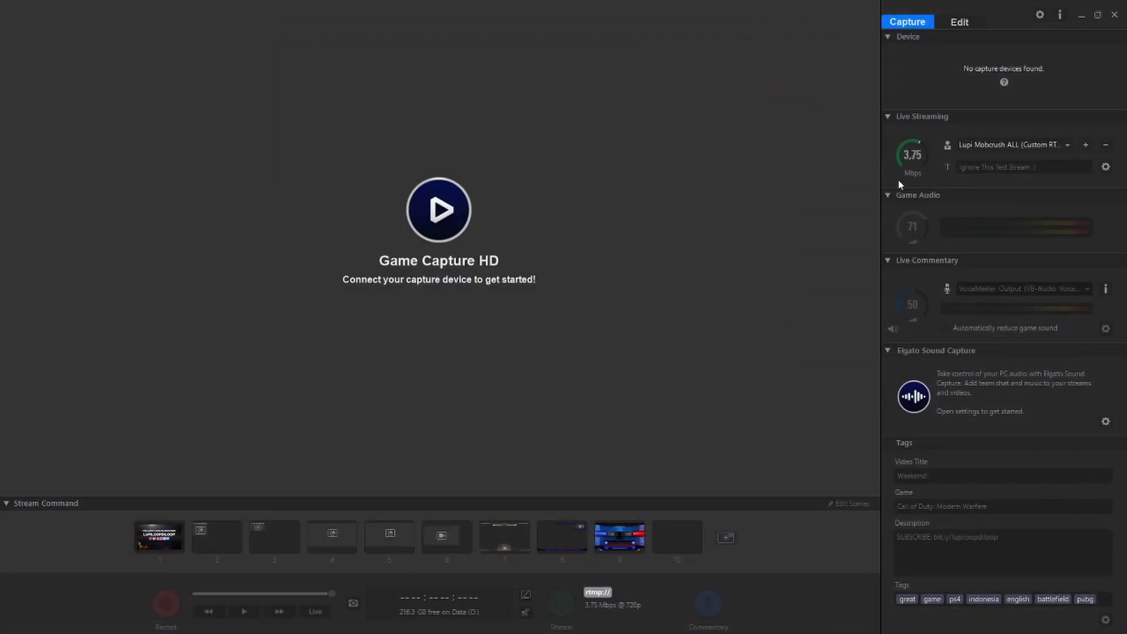
Add an rtmp:// account 'Raceluxius' under Live Streaming, copying the URL and key from Mobcrush
left_click(1084, 145)
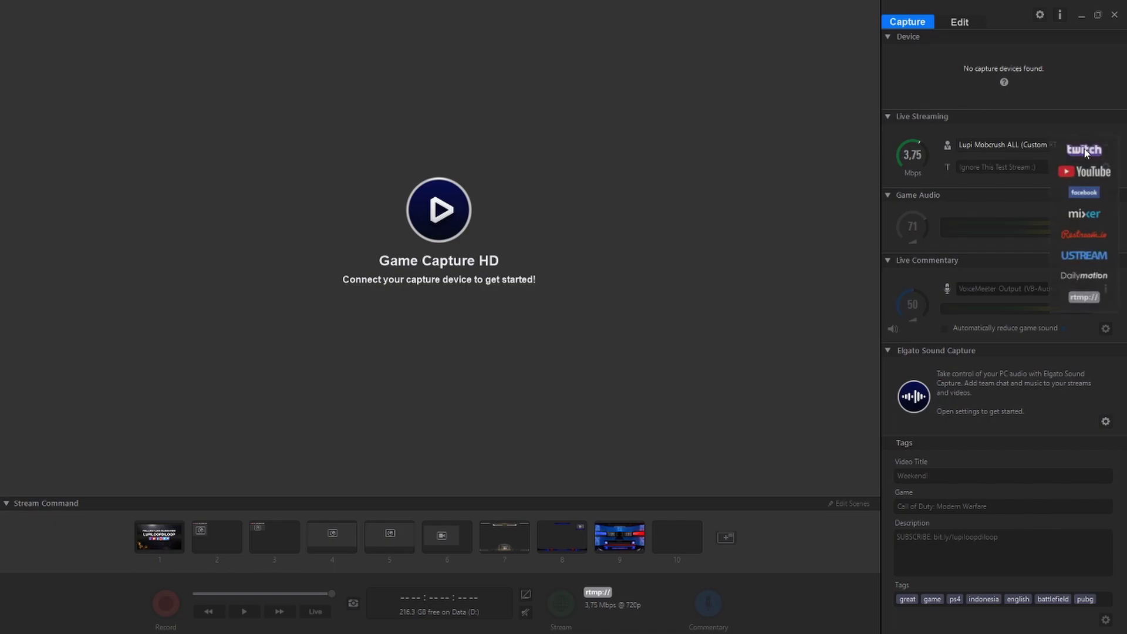
left_click(1083, 301)
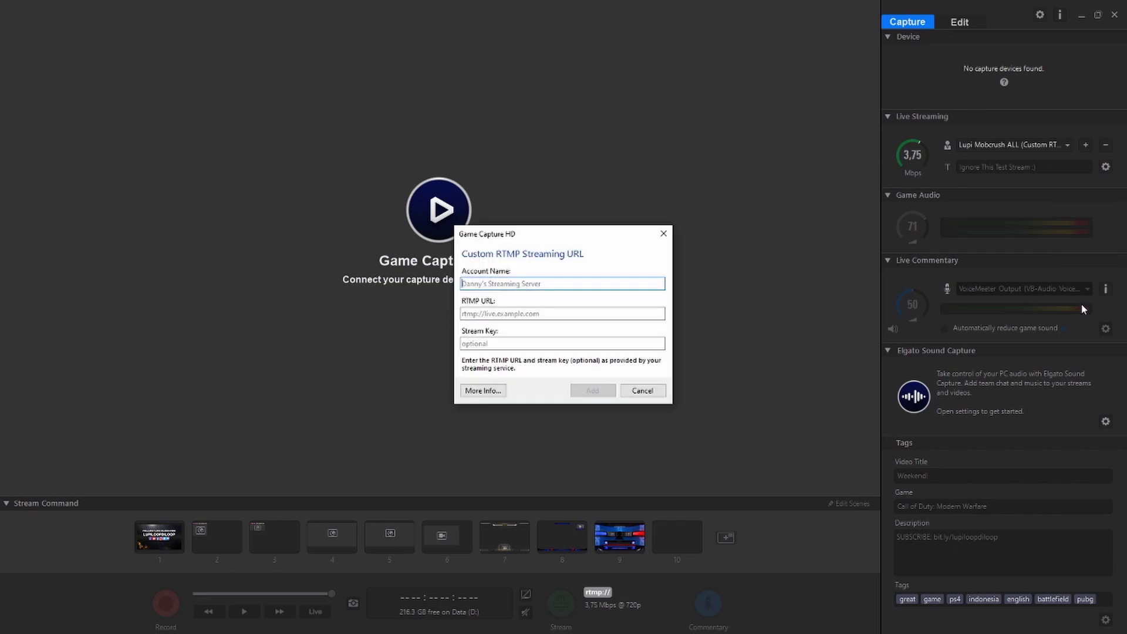
left_click(537, 285)
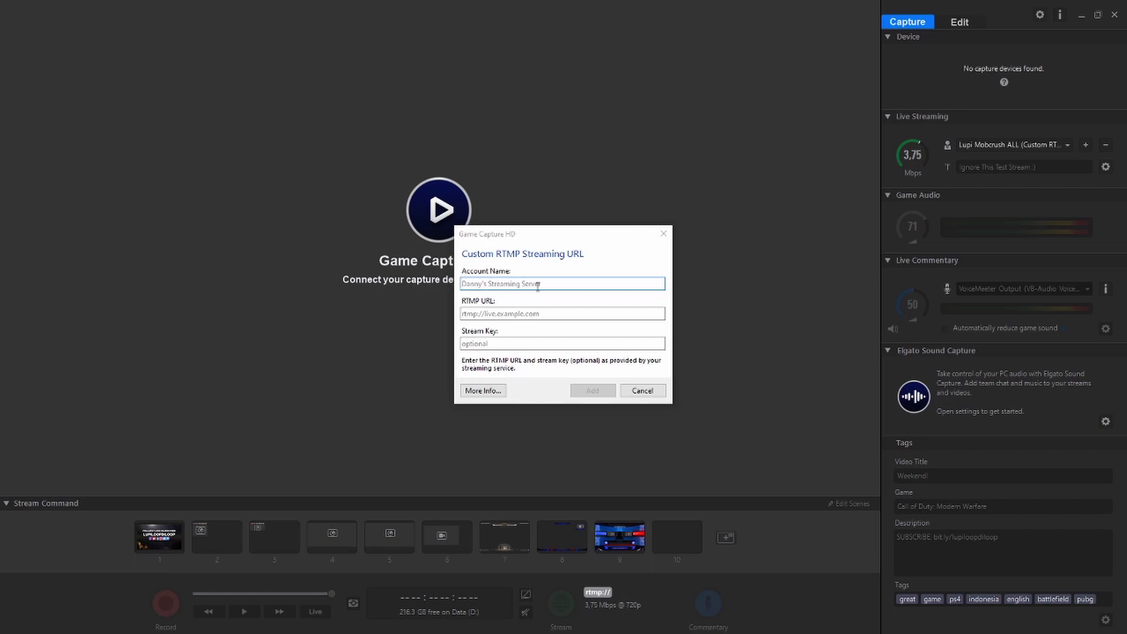
type("Racelux")
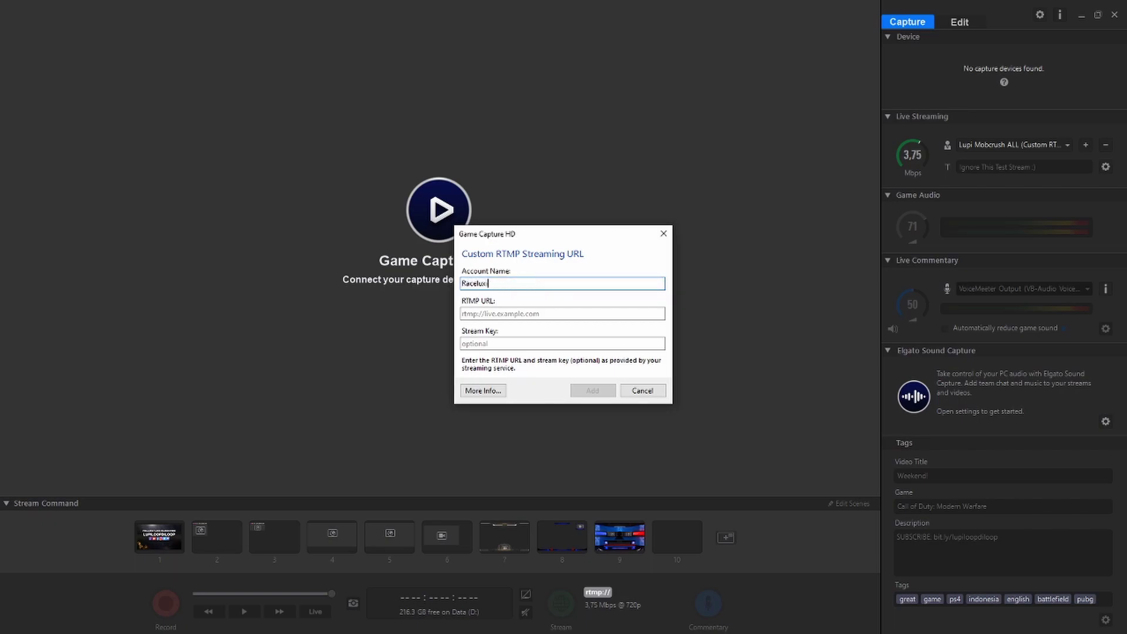
type("ius")
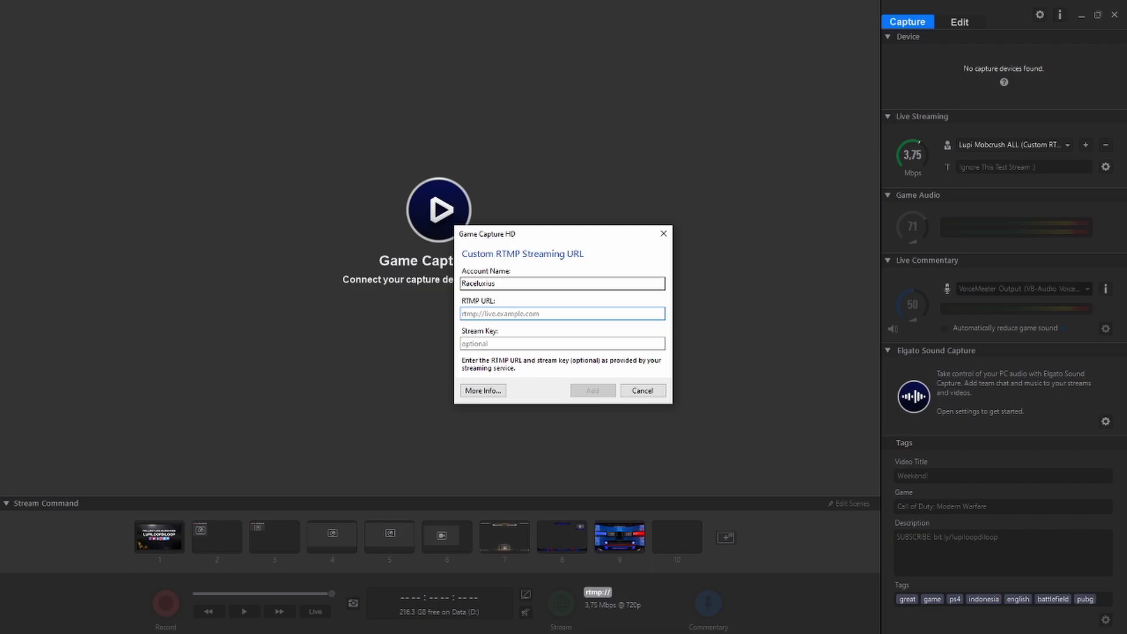
key("alt+Tab")
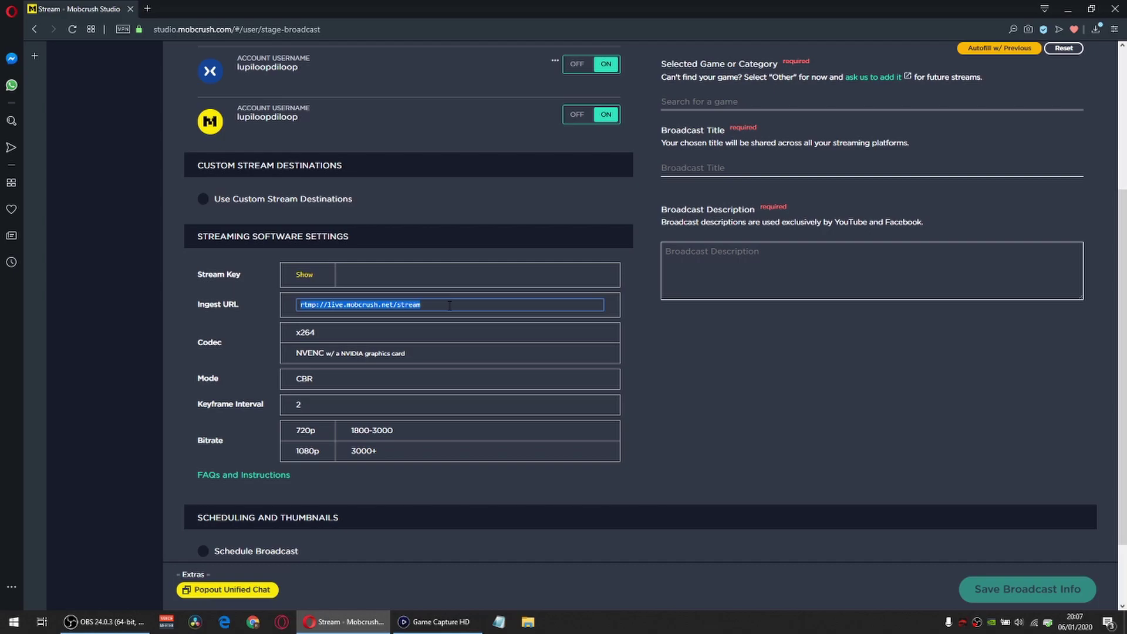
key("alt+Tab")
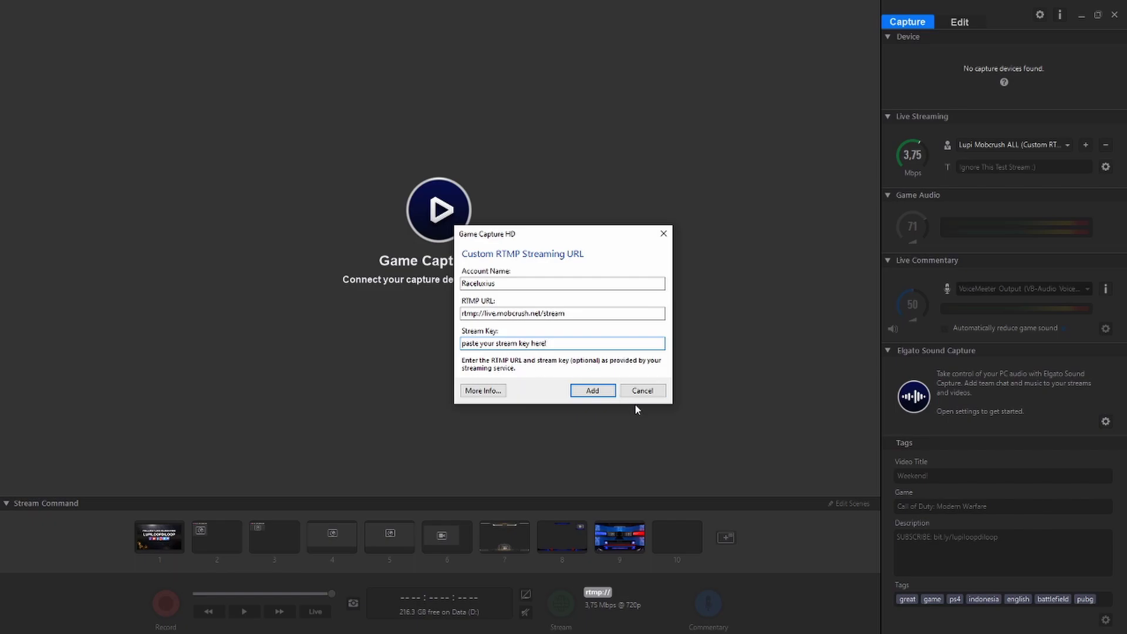
left_click(599, 393)
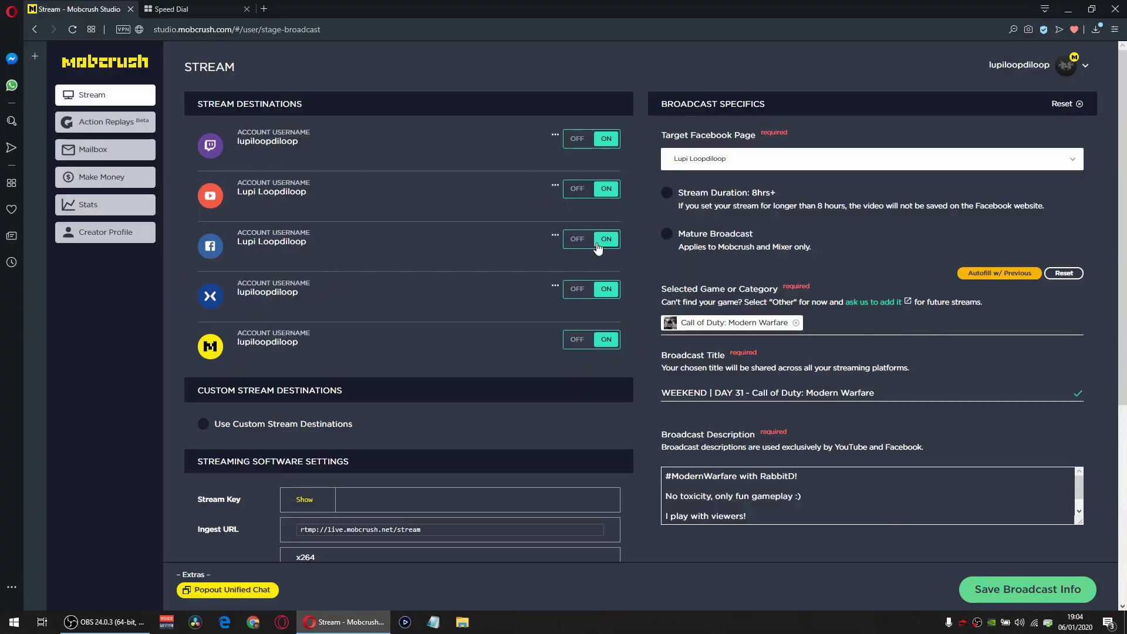
Pop out Unified Chat and move its 'Waiting for broadcast...' window to the screen centre
left_click(223, 591)
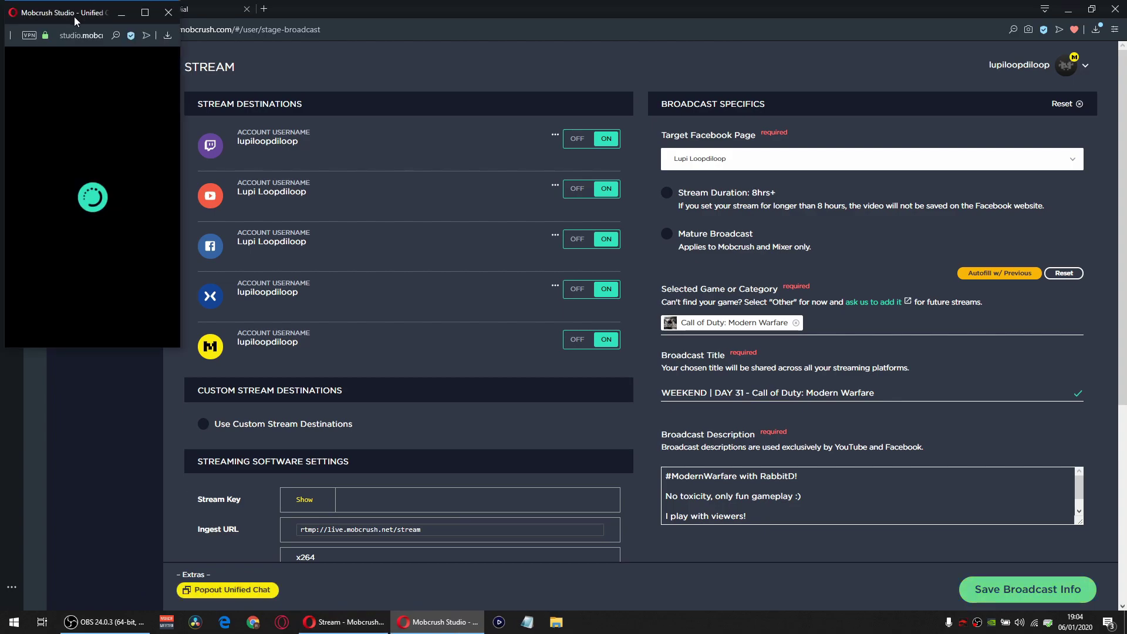
mouse_move(74, 17)
left_mouse_down()
mouse_move(102, 15)
mouse_move(689, 235)
mouse_move(468, 81)
left_mouse_up()
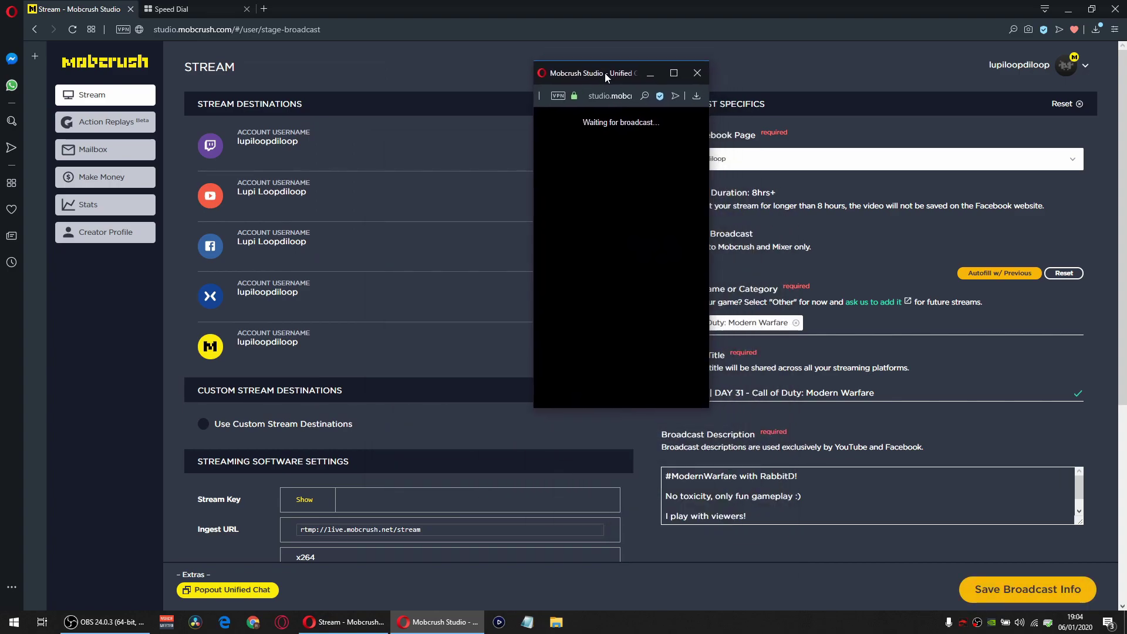
left_click_drag(445, 129, 451, 130)
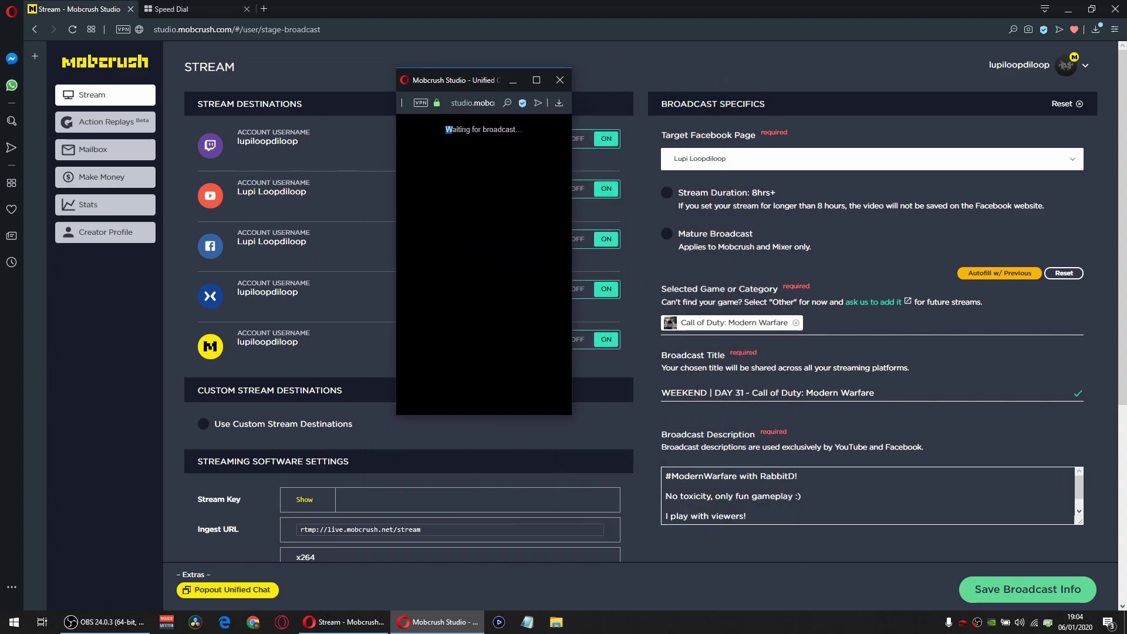
left_click(537, 138)
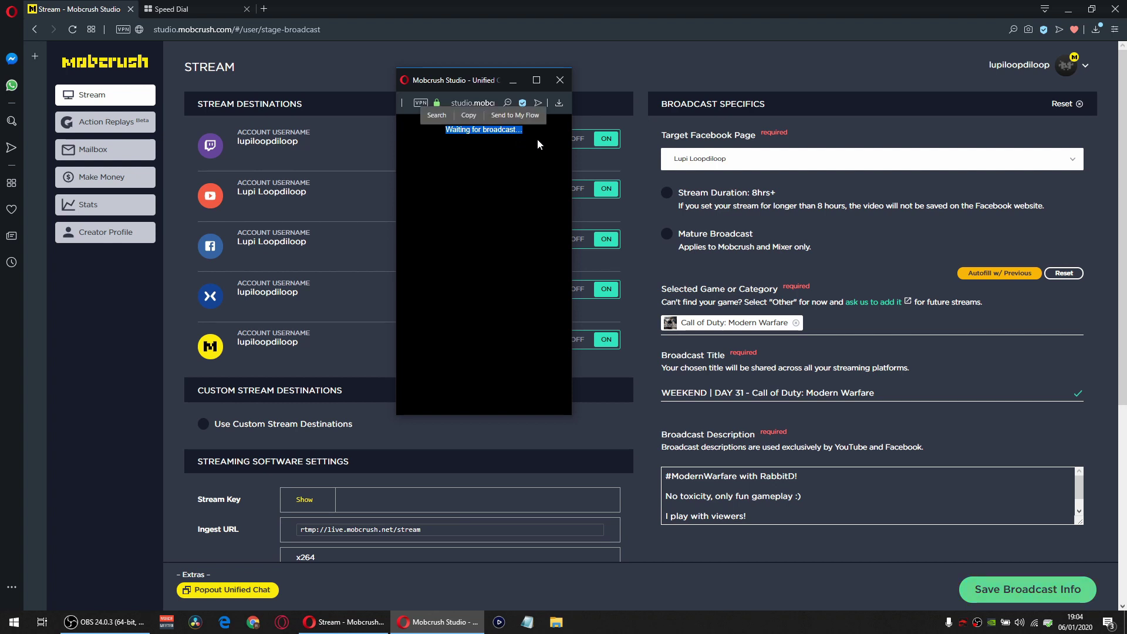